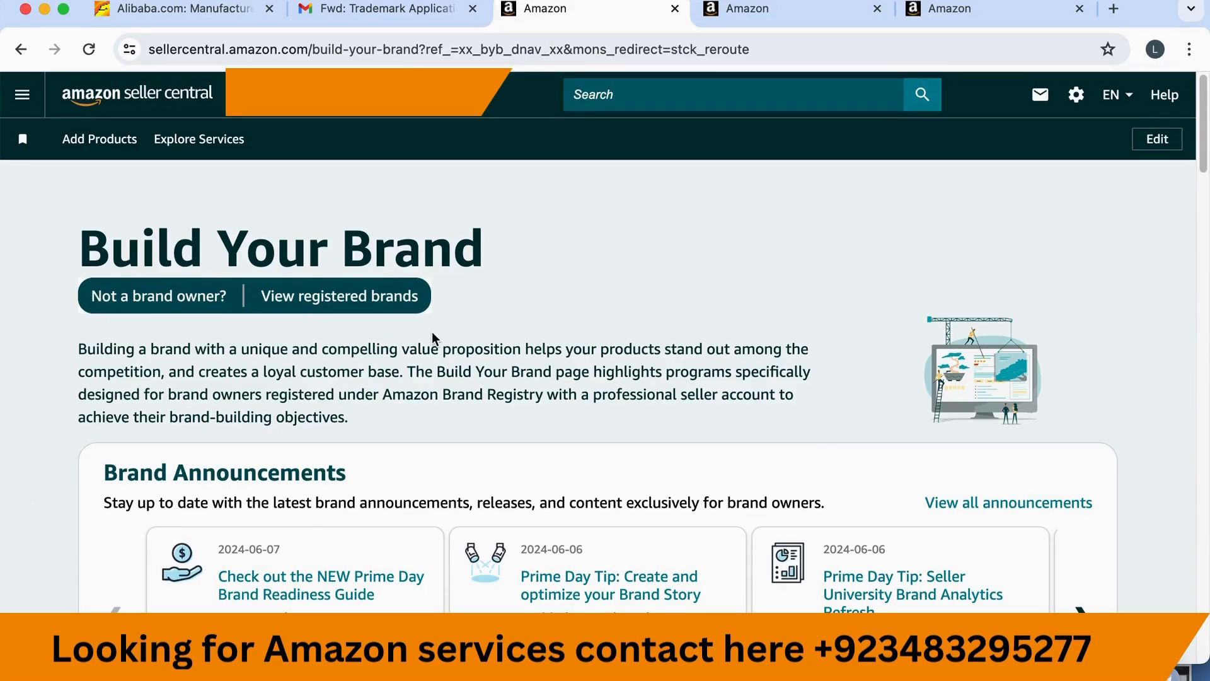
# - Open Amazon Brand Registry from the Build Your Brand page and pass its check by entering the displayed CAPTCHA characters
pyautogui.click(133, 304)
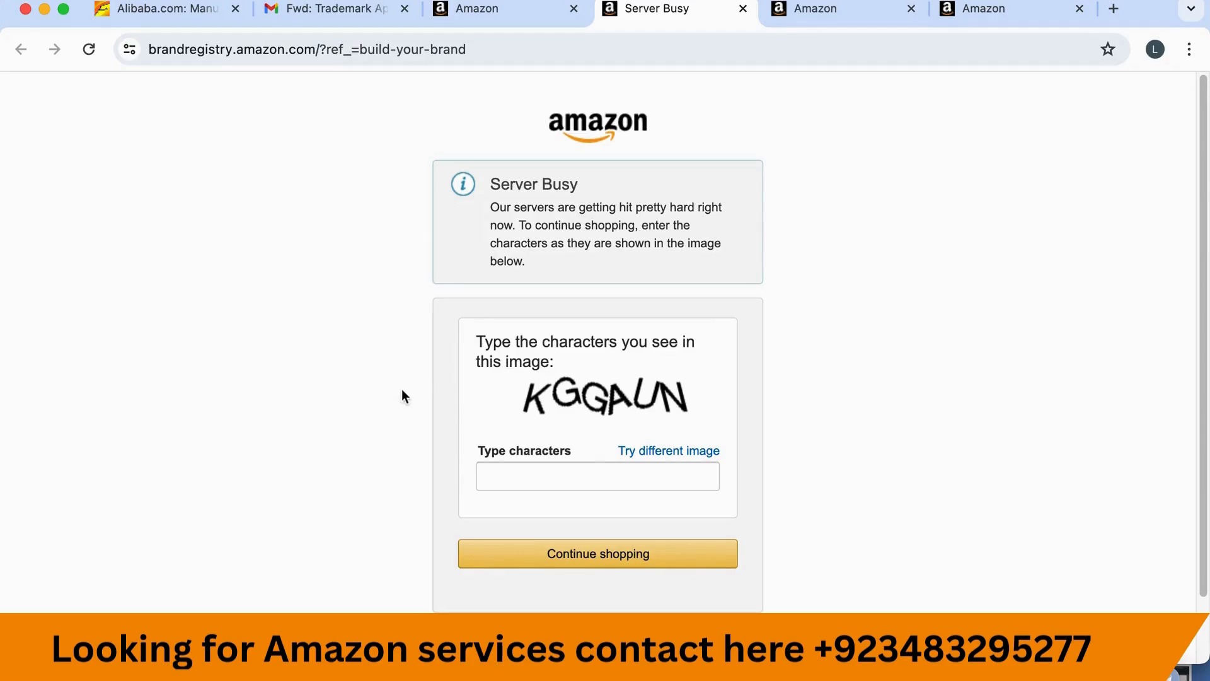
pyautogui.scroll(-1, 498, 434)
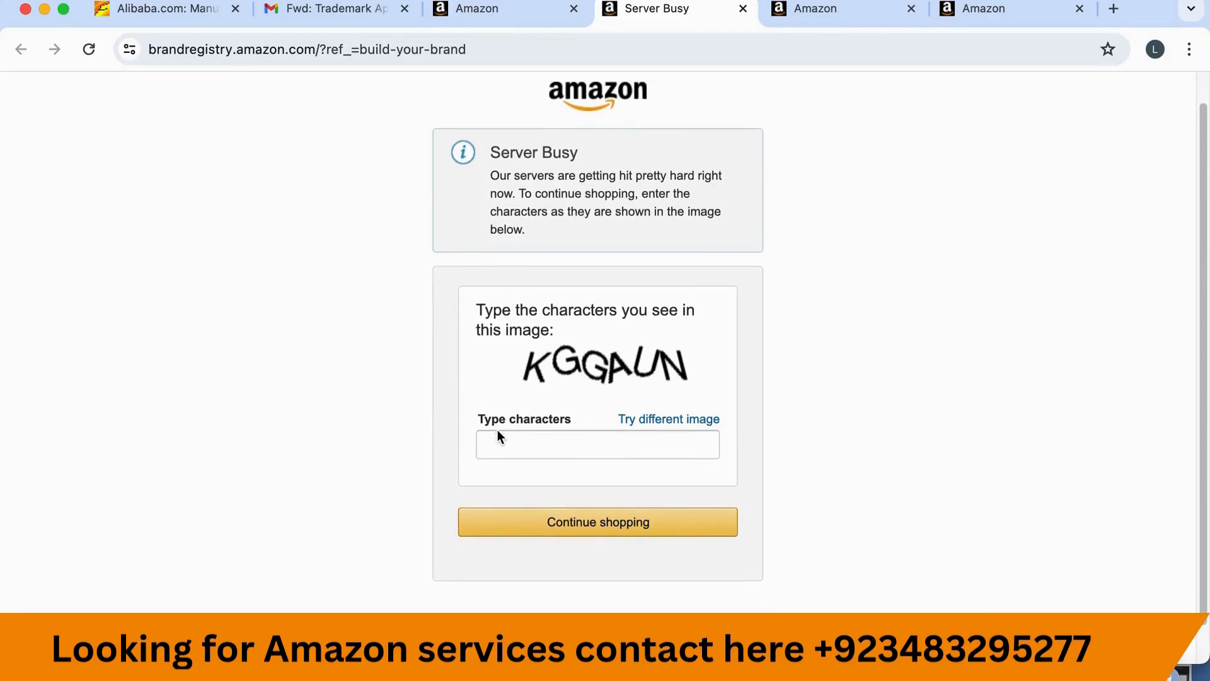
pyautogui.scroll(-1, 498, 429)
pyautogui.scroll(1, 531, 418)
pyautogui.click(534, 418)
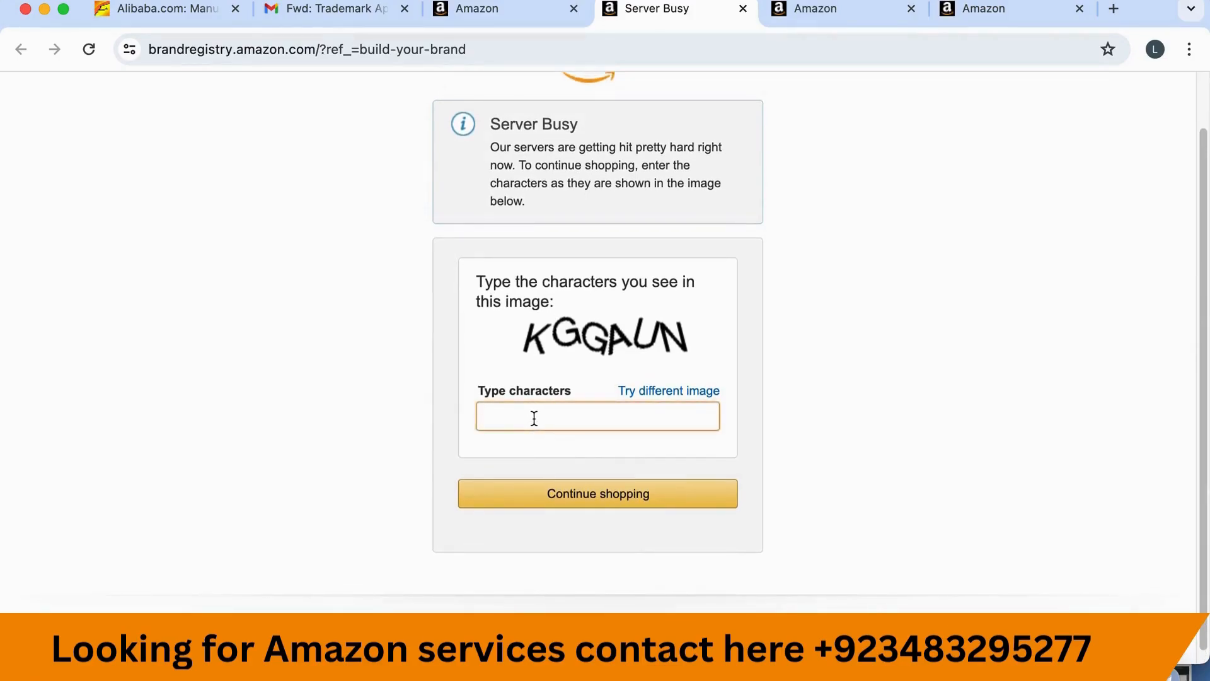
pyautogui.write('K')
pyautogui.write('GGAU')
pyautogui.write('N')
pyautogui.press('BackSpace')
pyautogui.write('N')
pyautogui.click(607, 500)
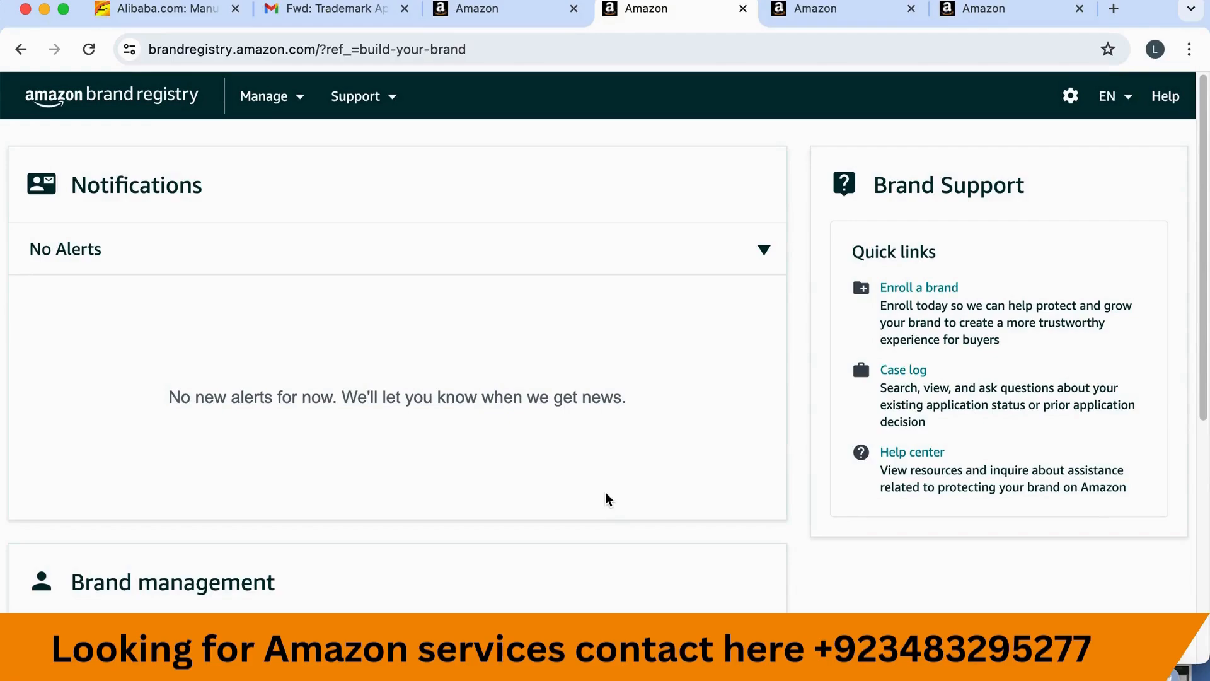
# - Start enrolling a new brand from the Brand management section, using the option for a pending or registered trademark
pyautogui.scroll(-3, 596, 500)
pyautogui.scroll(3, 602, 483)
pyautogui.scroll(-8, 276, 429)
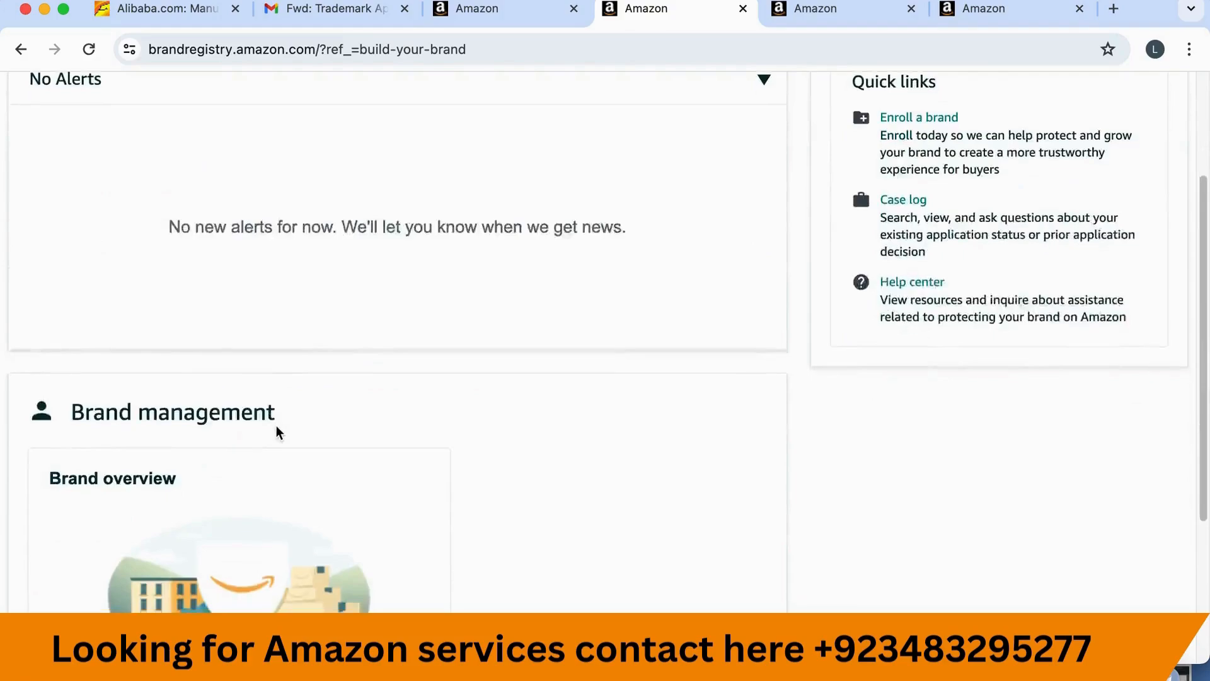
pyautogui.click(197, 547)
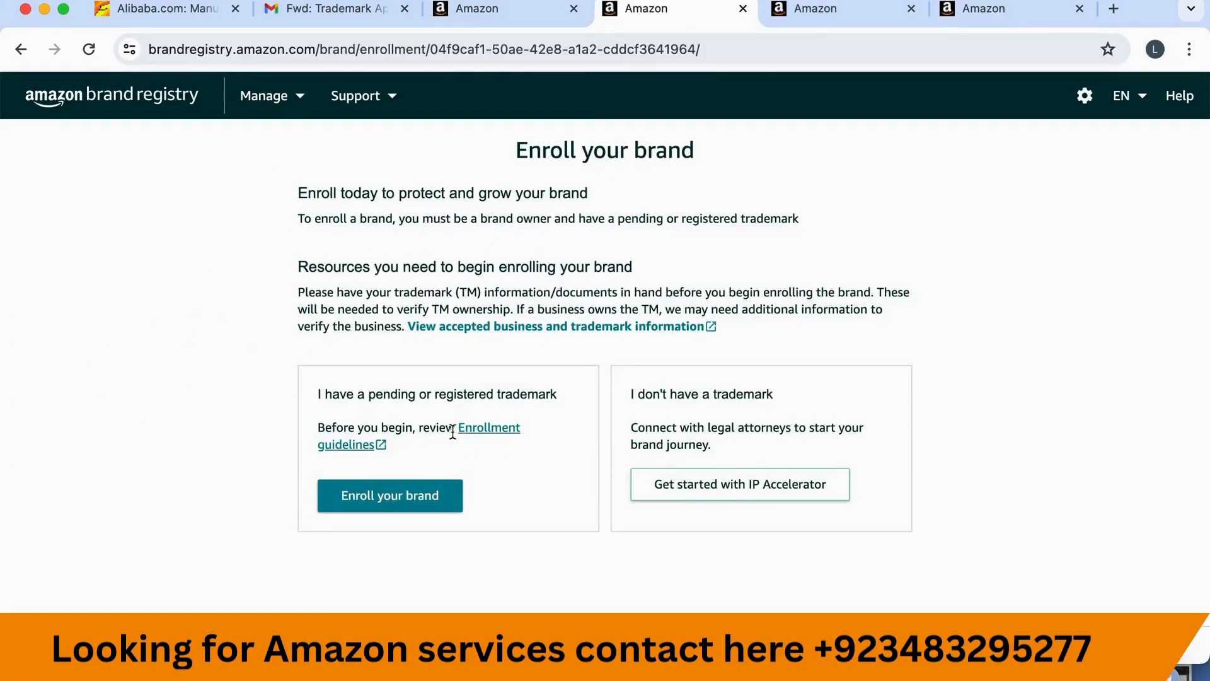
pyautogui.moveTo(332, 394); pyautogui.dragTo(579, 398)
pyautogui.click(694, 400)
pyautogui.click(394, 504)
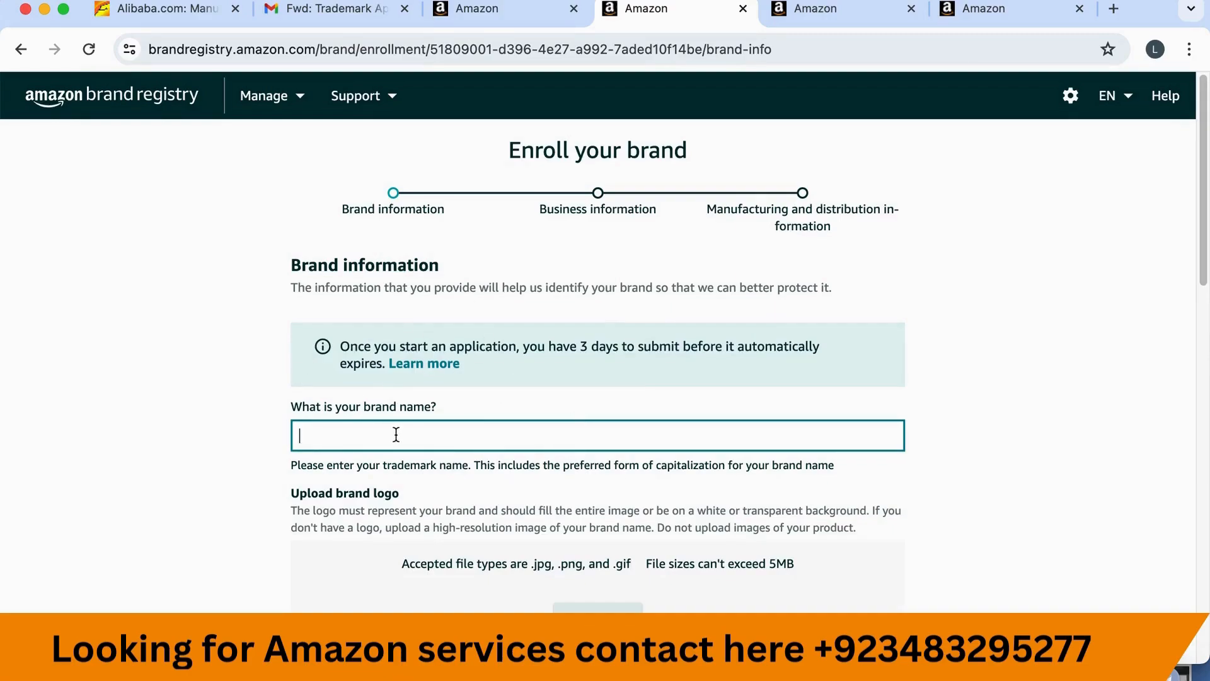
# - Set the brand name in the Brand information form to Mehroo
pyautogui.scroll(-1, 397, 434)
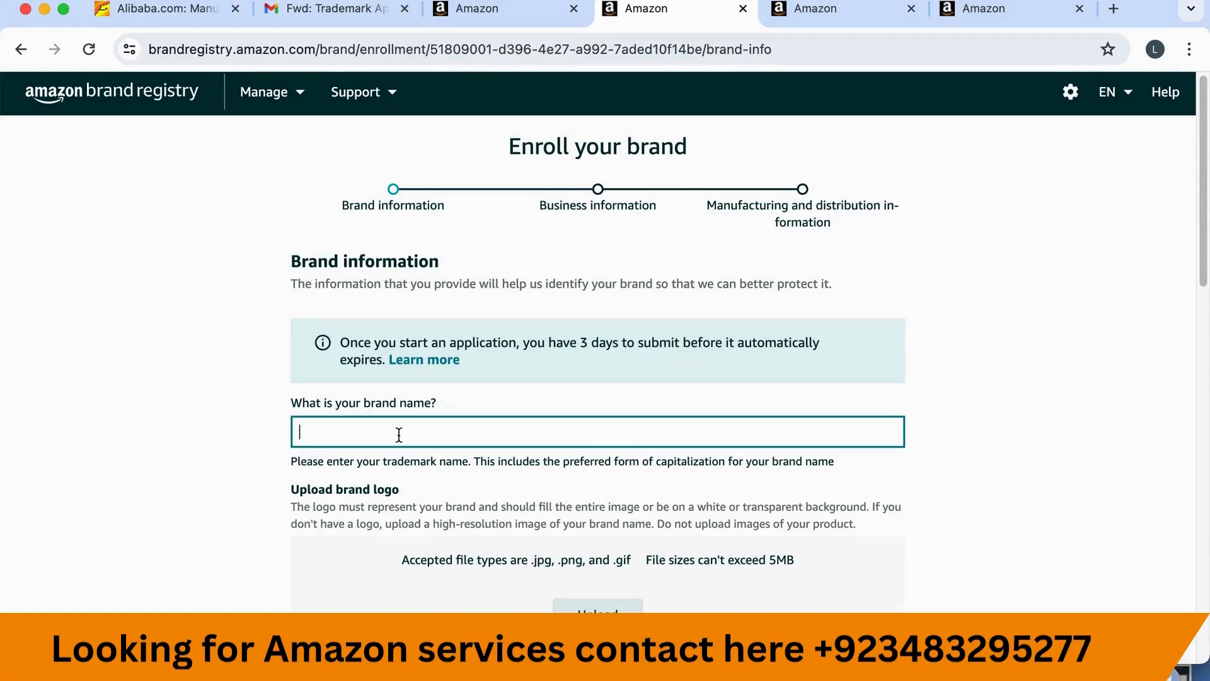
pyautogui.write('meh')
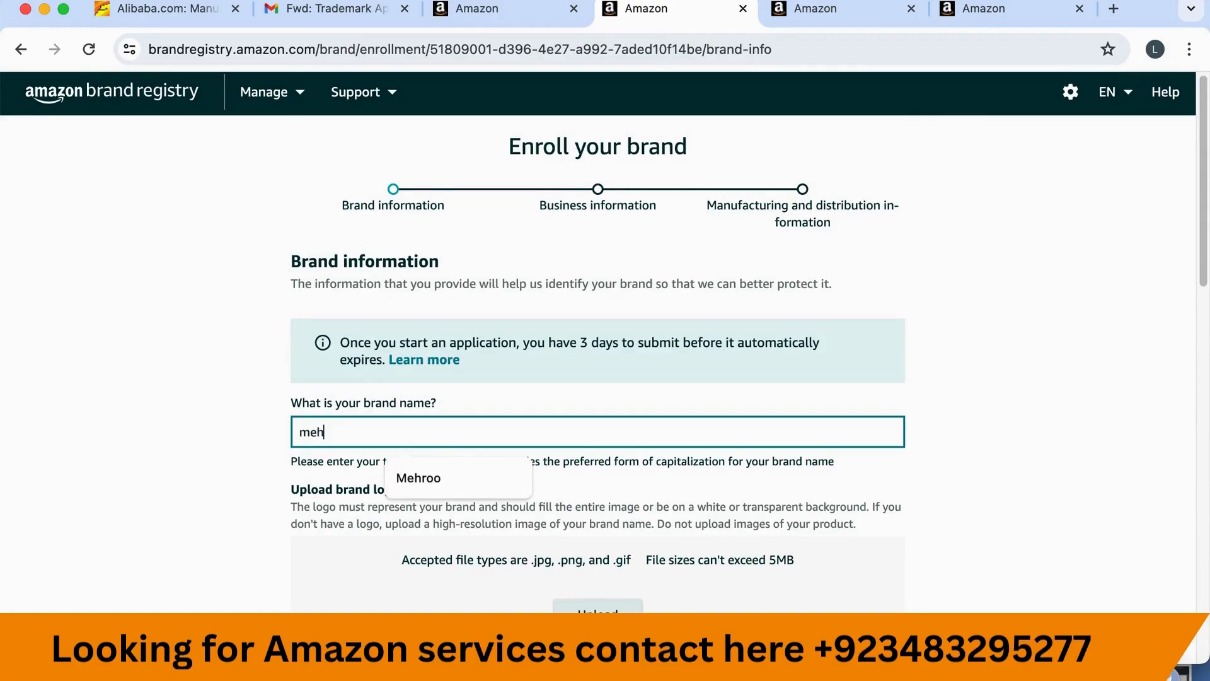
pyautogui.click(450, 489)
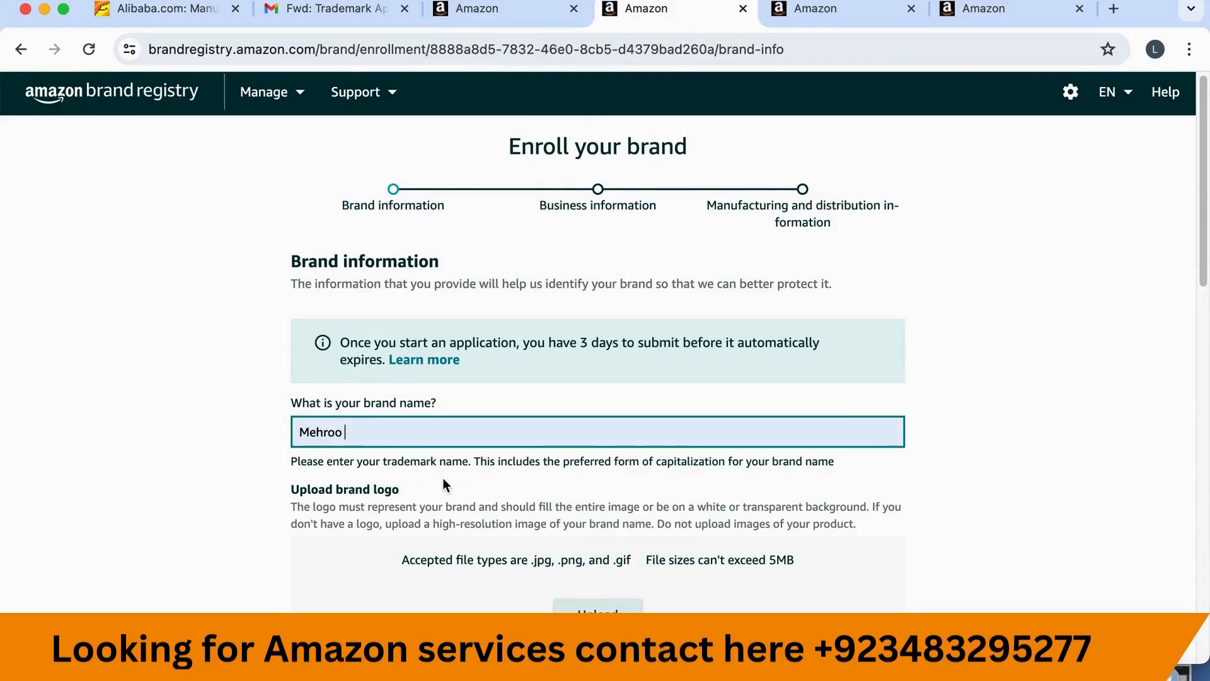
# - Upload "mehroo fire blanket .jpeg" from the Downloads folder as the brand logo
pyautogui.scroll(-2, 455, 536)
pyautogui.scroll(-1, 455, 544)
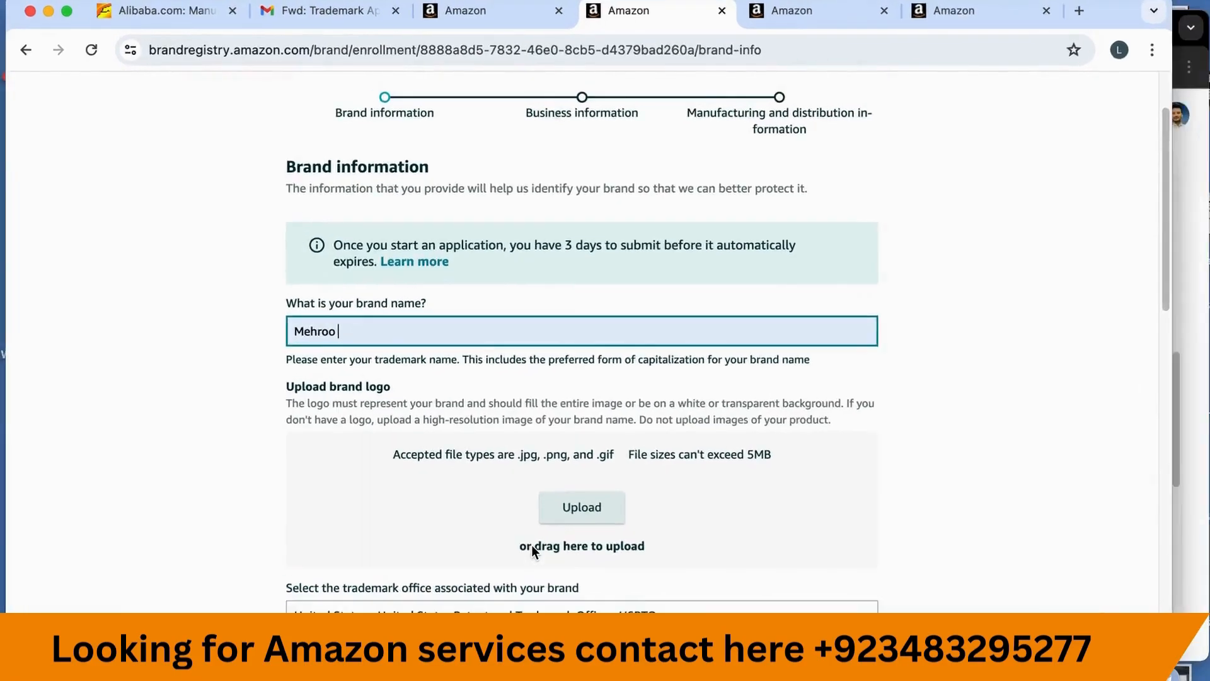
pyautogui.click(598, 525)
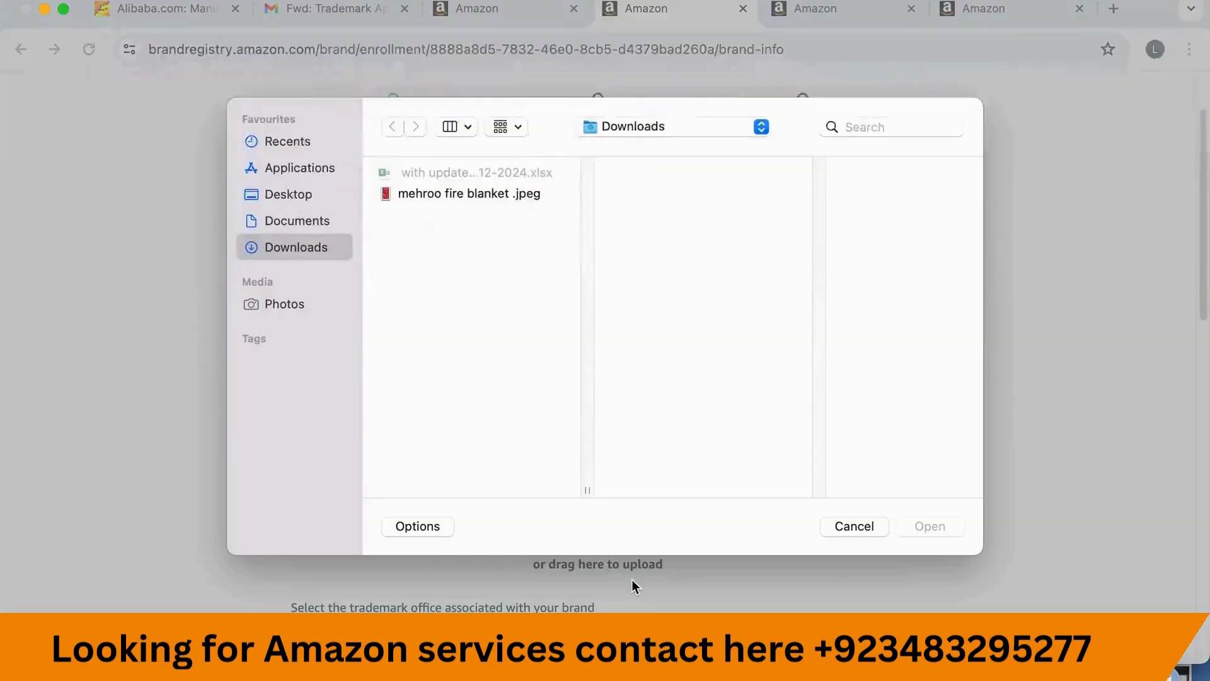
pyautogui.click(426, 193)
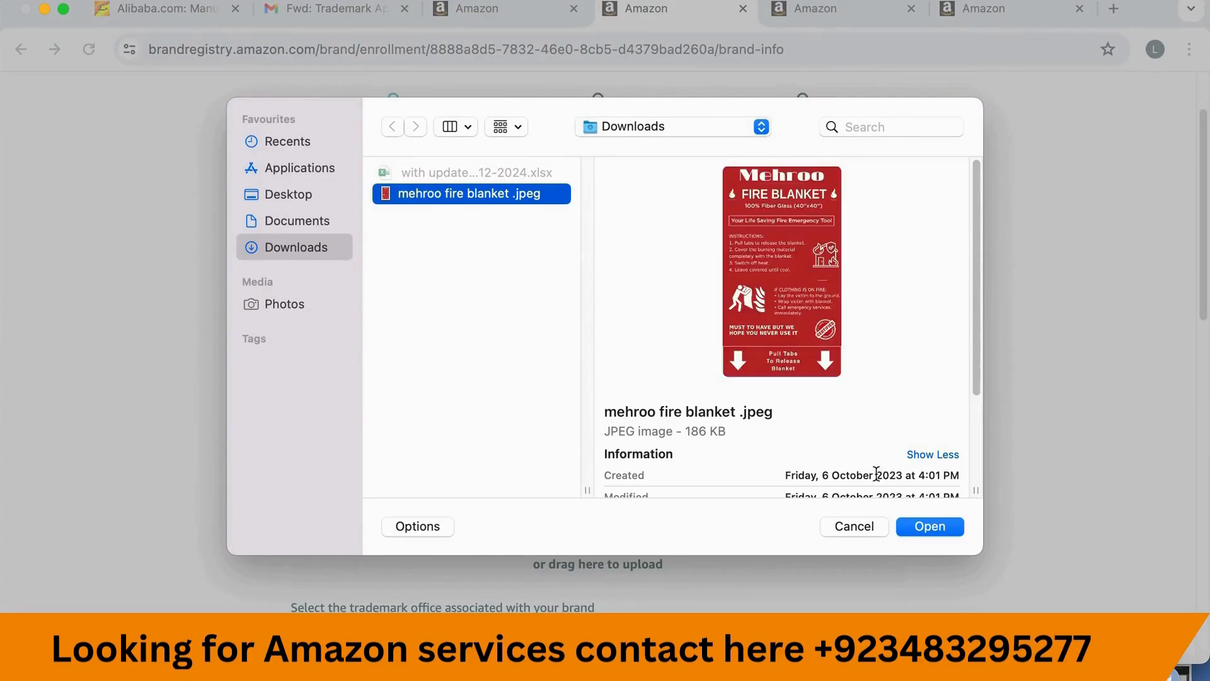
pyautogui.click(925, 526)
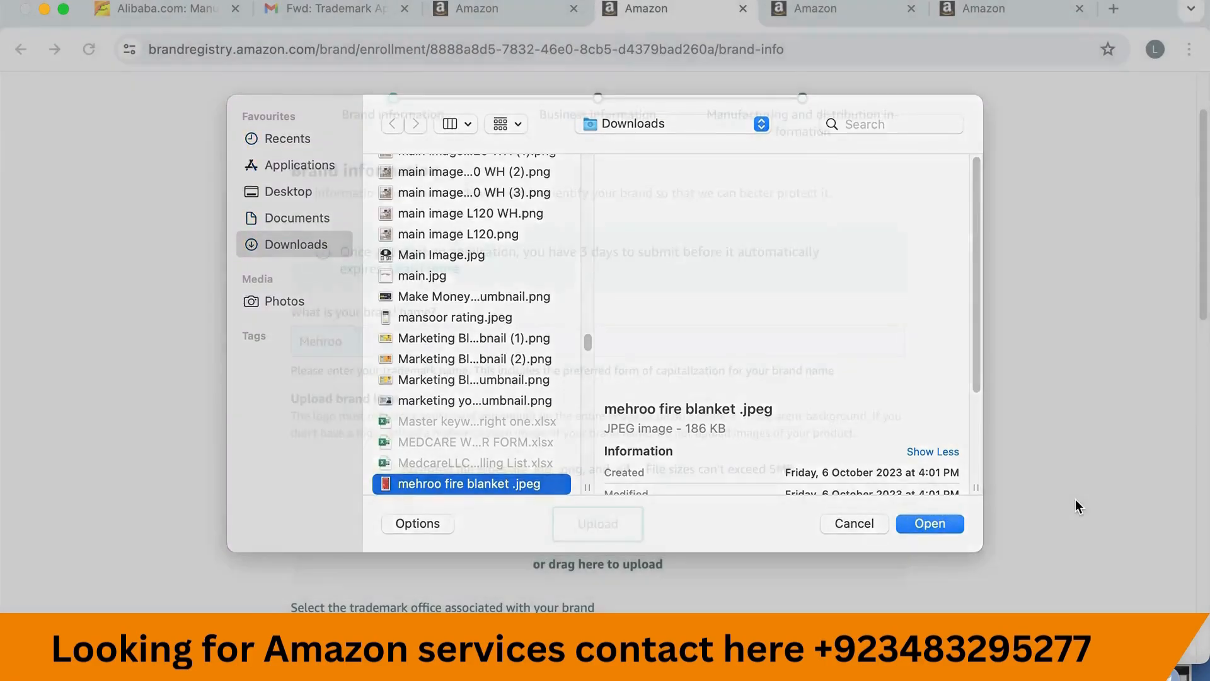
# - Choose United States Patent and Trademark Office - USPTO as the trademark office, then enter and verify the trademark's registration or serial number
pyautogui.scroll(-10, 618, 509)
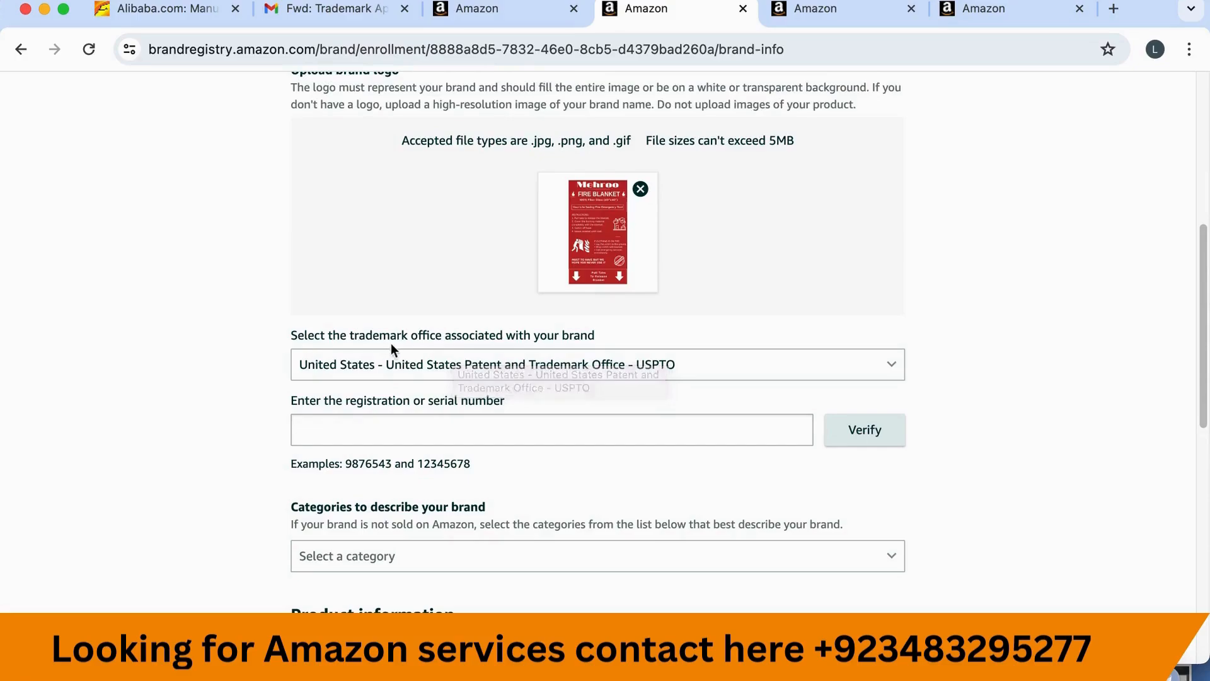
pyautogui.click(646, 371)
pyautogui.scroll(-1, 511, 457)
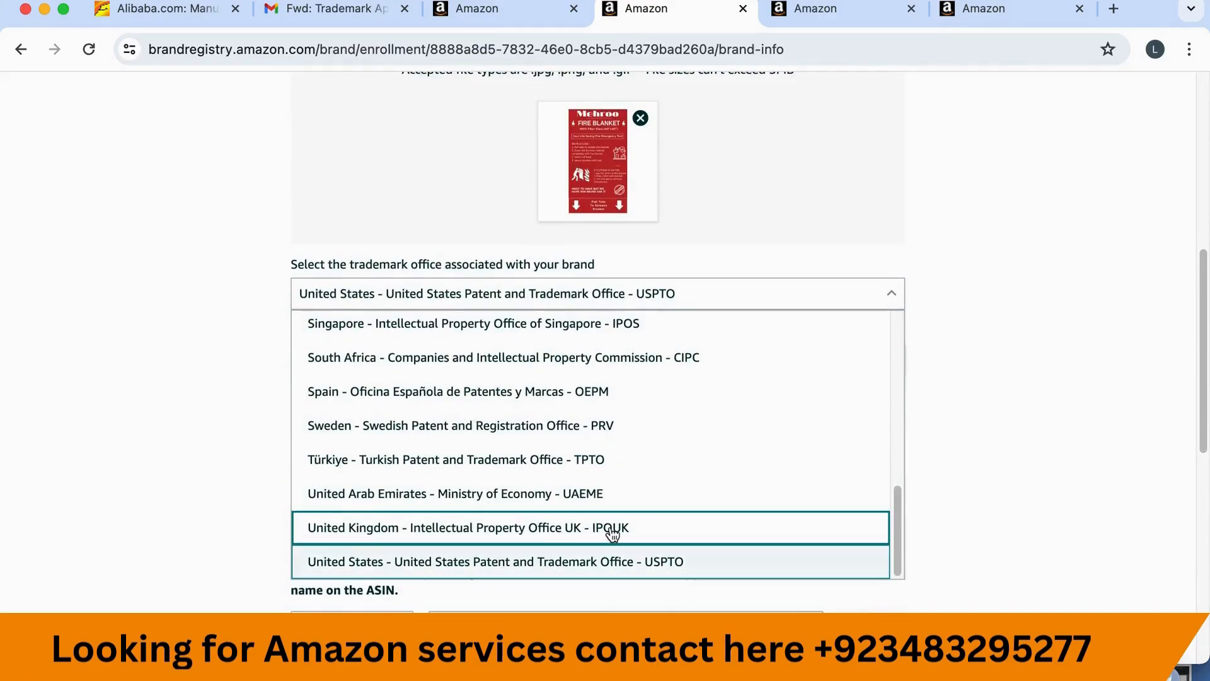
pyautogui.click(657, 570)
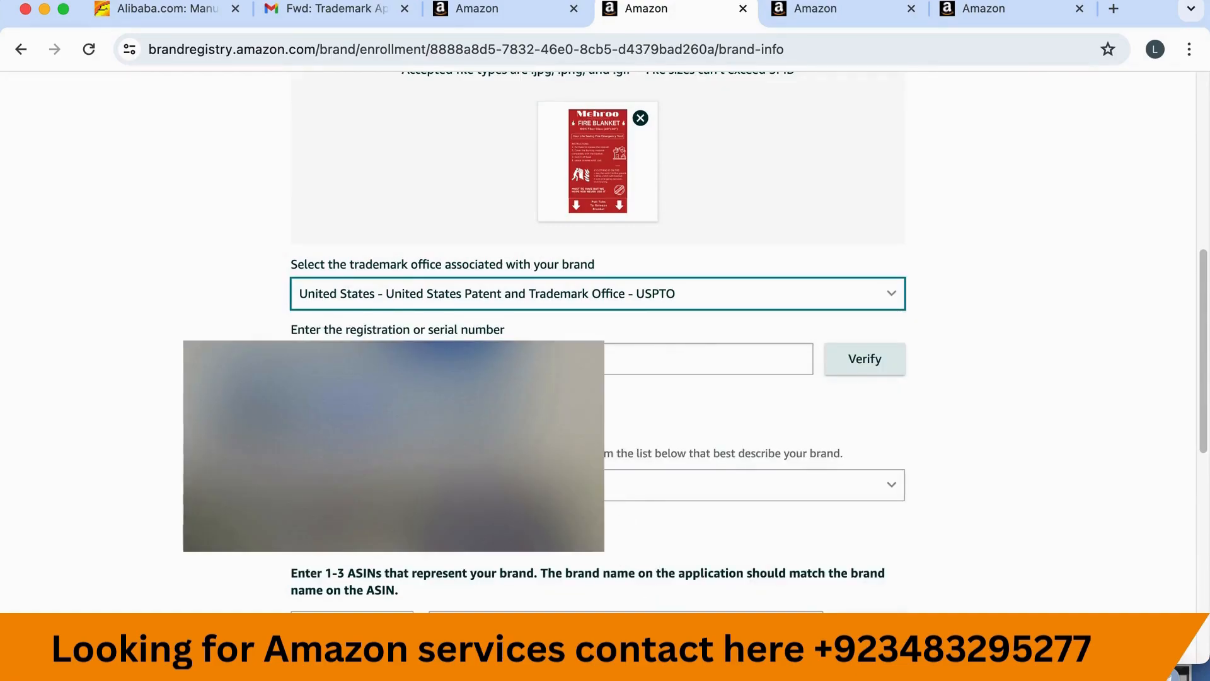
pyautogui.click(529, 358)
pyautogui.click(865, 359)
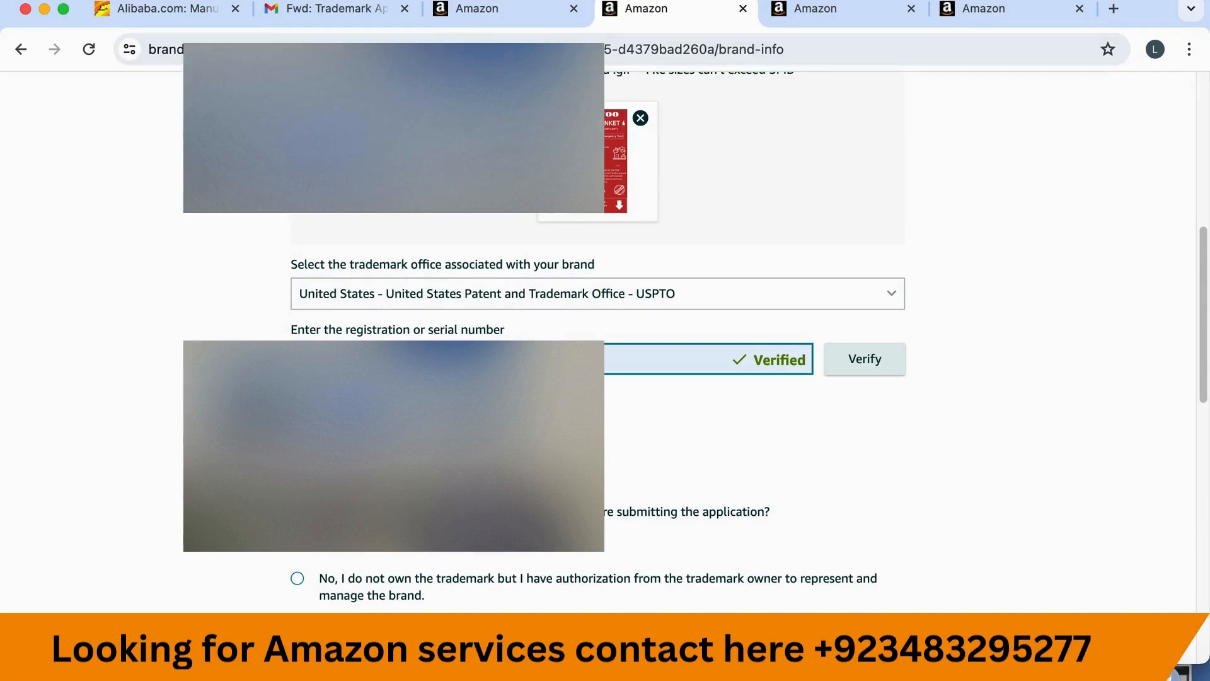
# - Answer the trademark ownership question with "Yes, I own the trademark."
pyautogui.scroll(-5, 342, 331)
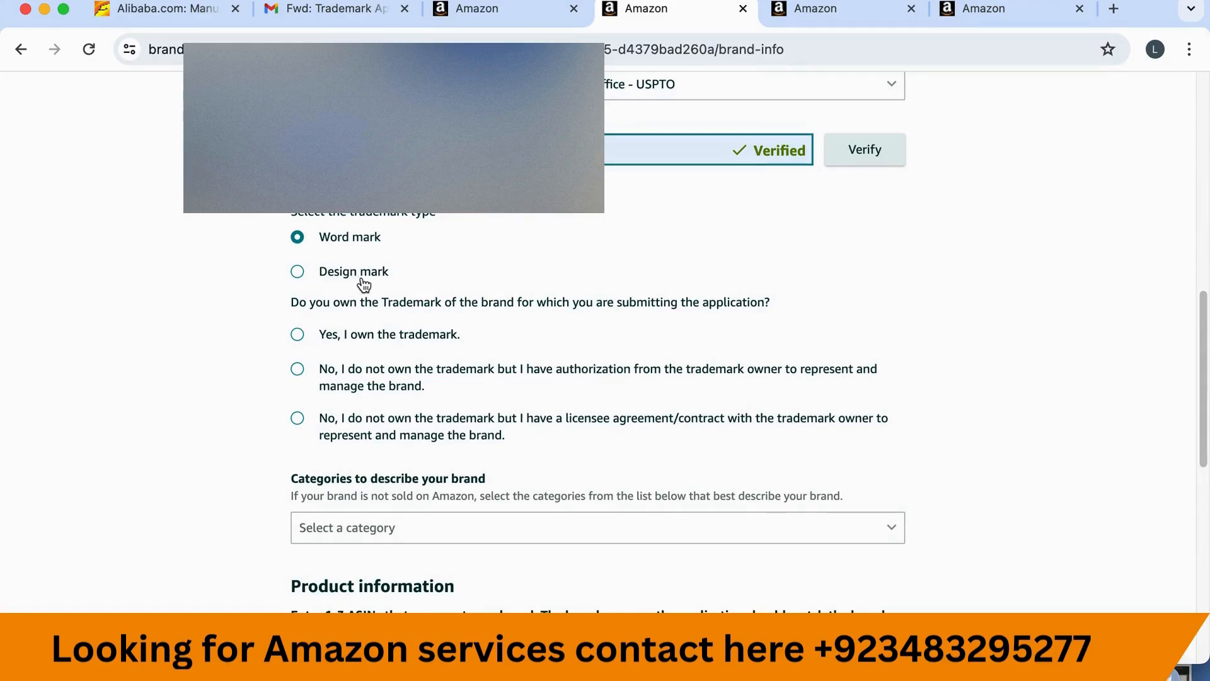
pyautogui.scroll(-1, 338, 317)
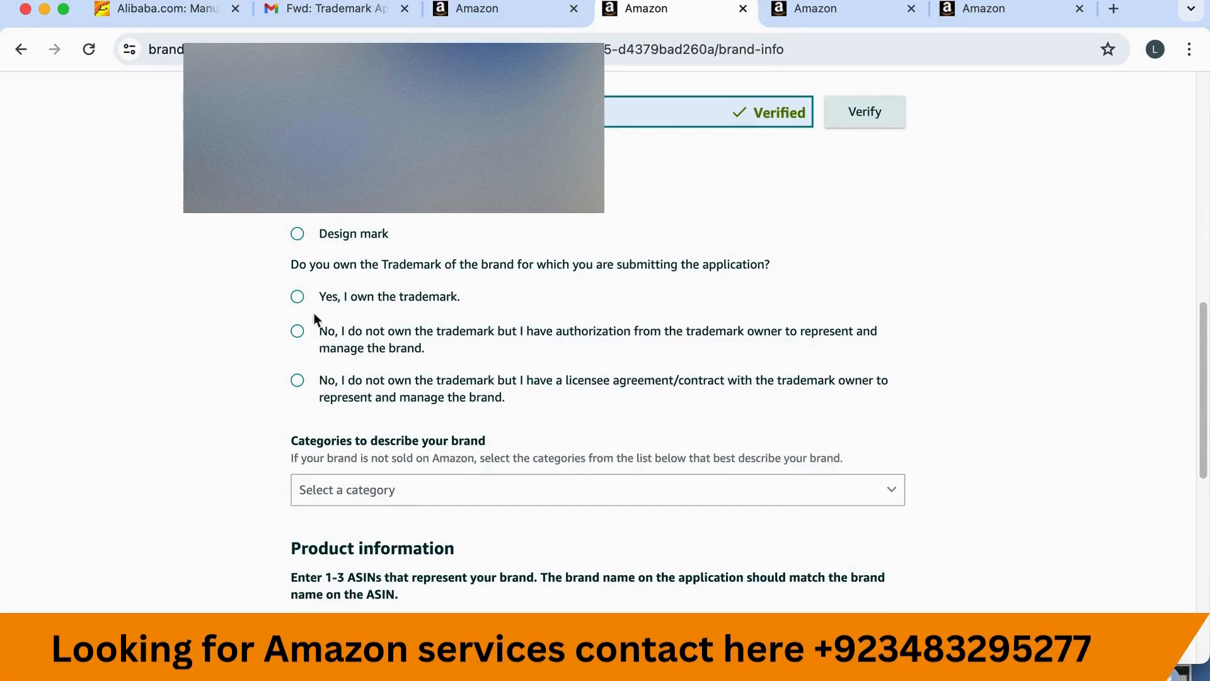
pyautogui.click(298, 304)
# - Upload "mehroo fire blanket .jpeg" from the Downloads folder as the proof of trademark ownership
pyautogui.scroll(-4, 353, 322)
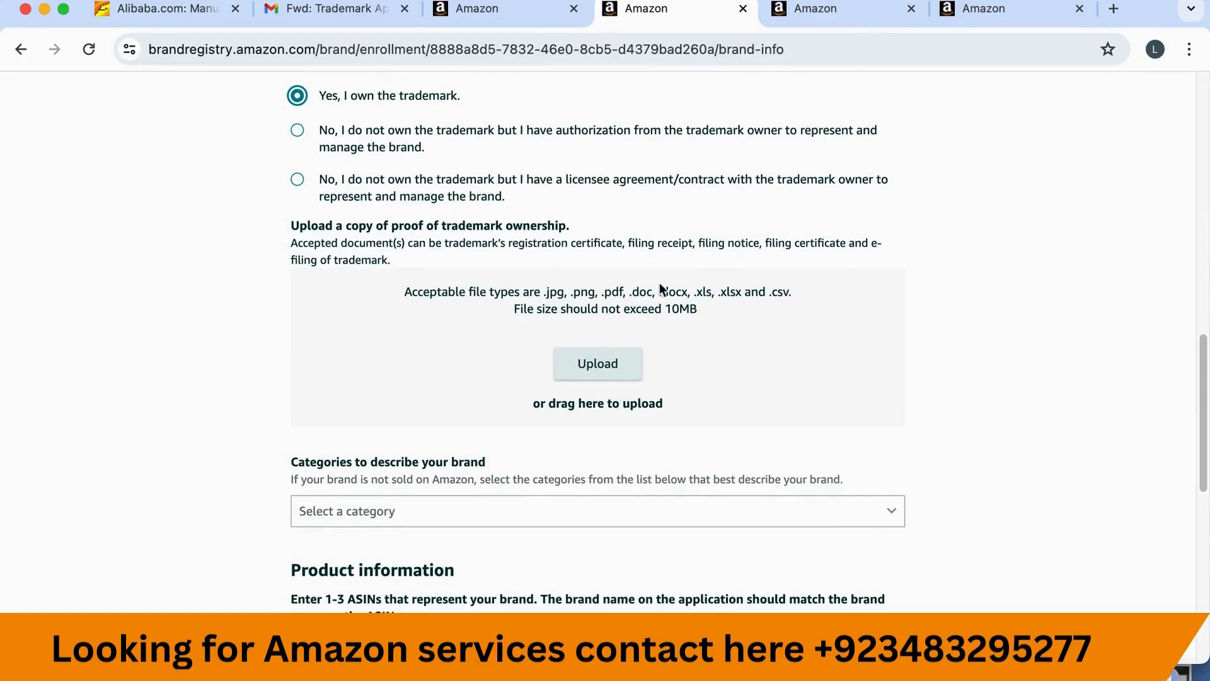
pyautogui.moveTo(682, 239); pyautogui.dragTo(868, 243)
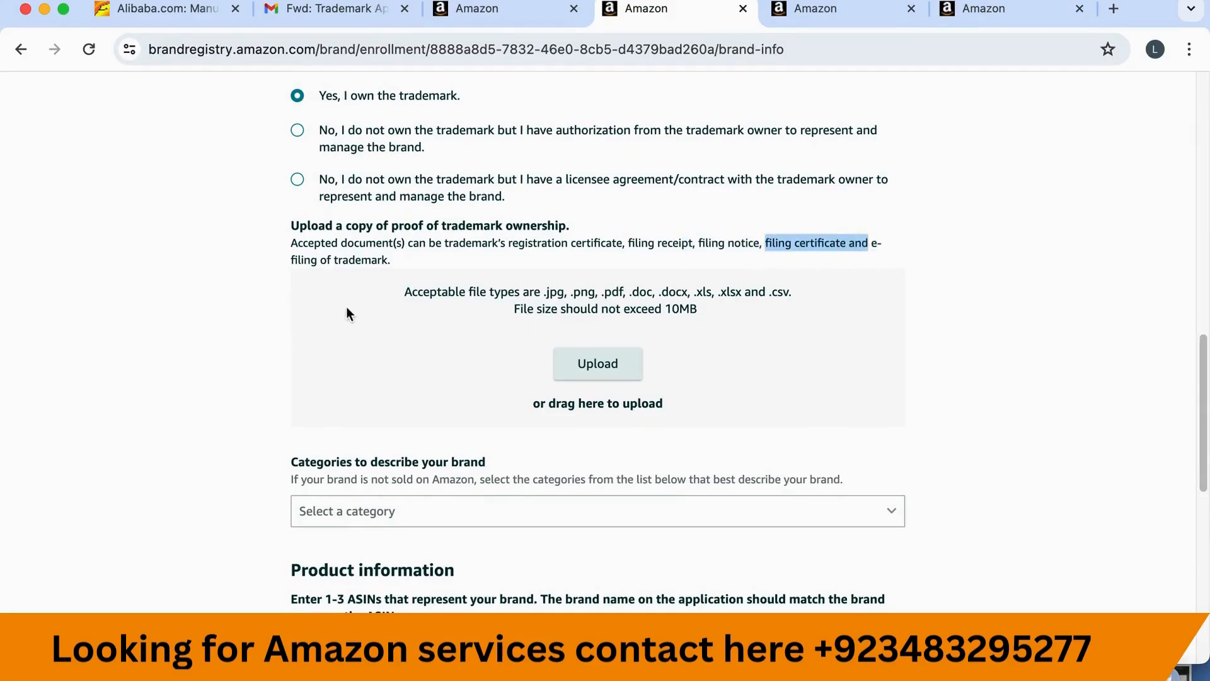
pyautogui.moveTo(512, 248); pyautogui.dragTo(745, 244)
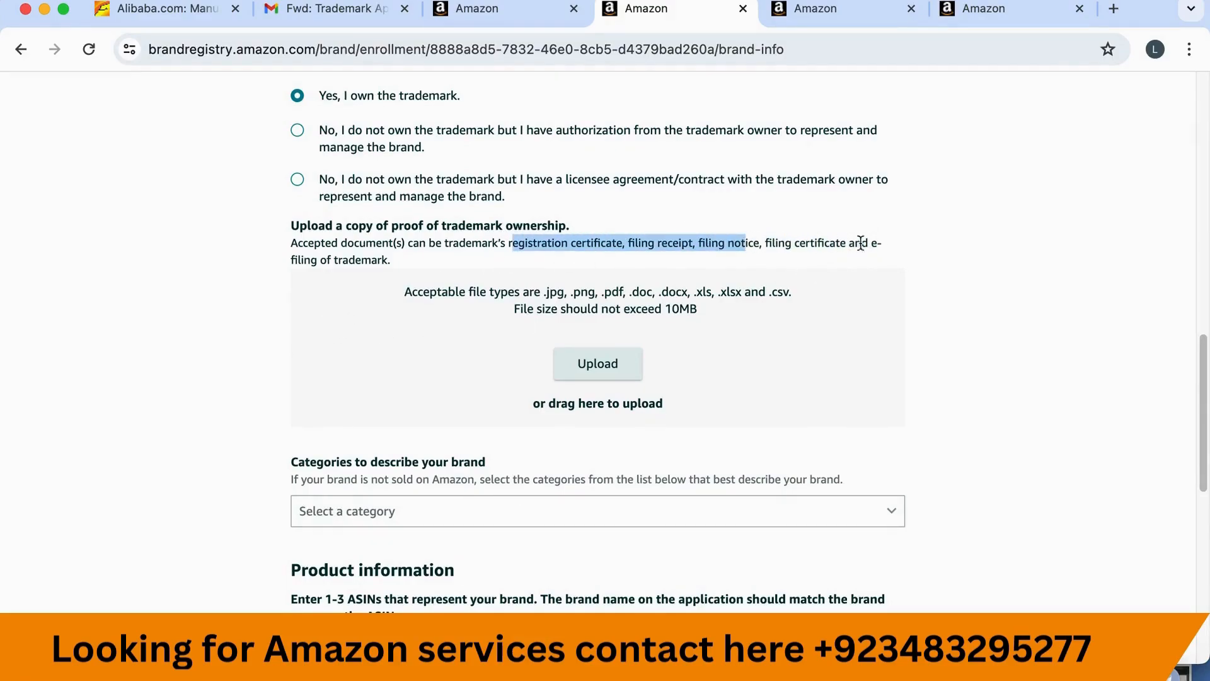
pyautogui.click(615, 375)
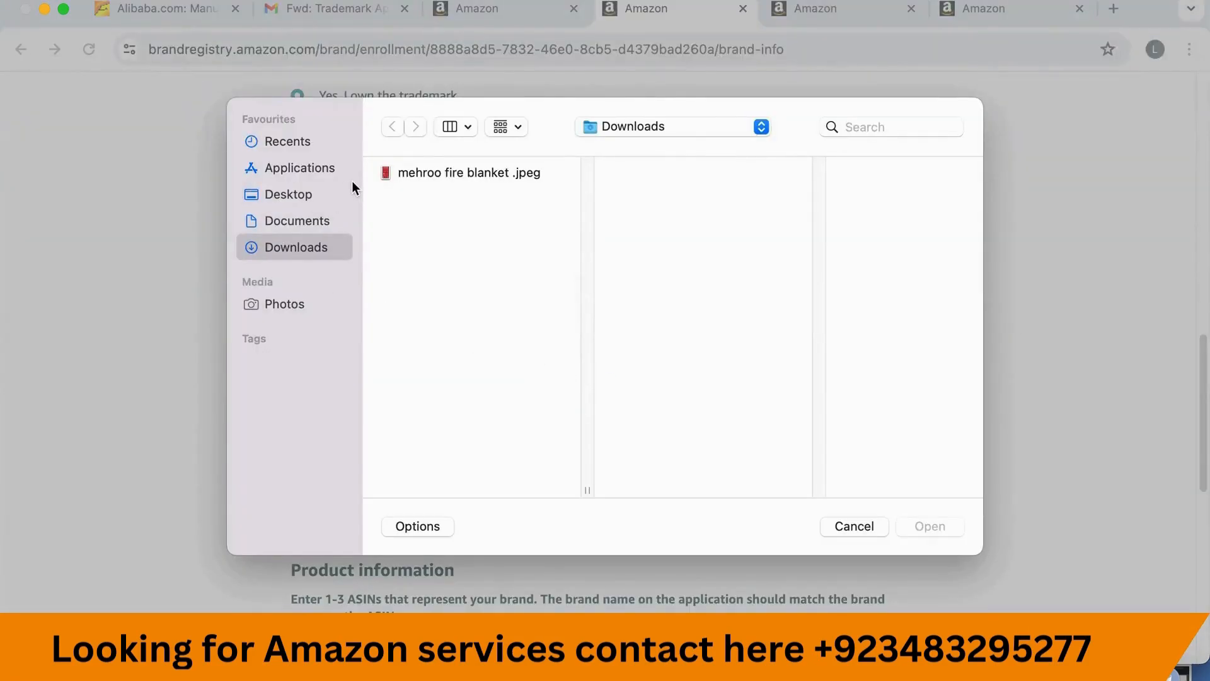
pyautogui.click(399, 176)
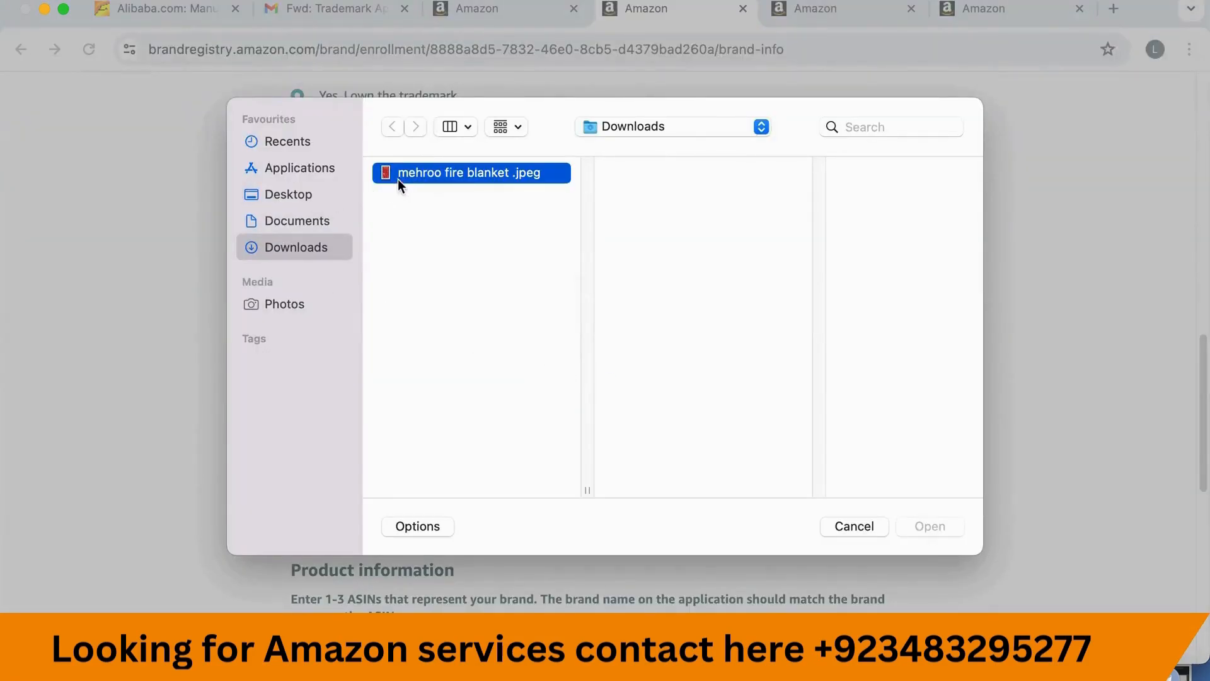
pyautogui.click(931, 528)
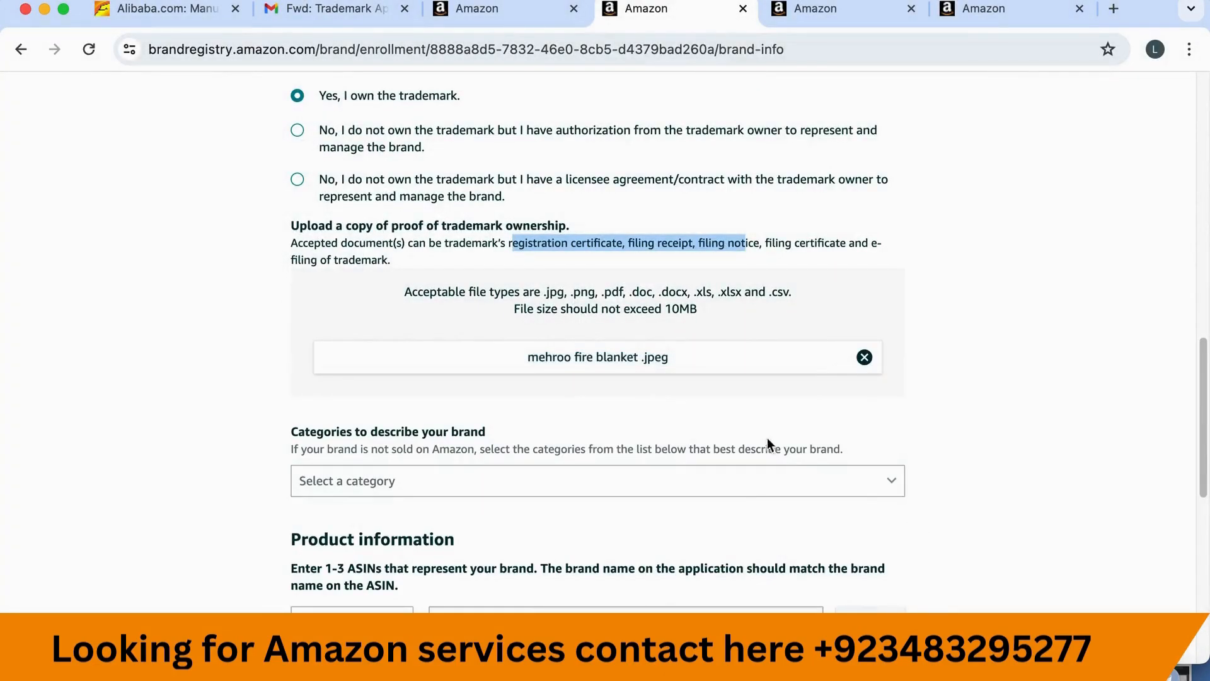
# - Select Baby Products as the category that describes the brand
pyautogui.scroll(-3, 827, 501)
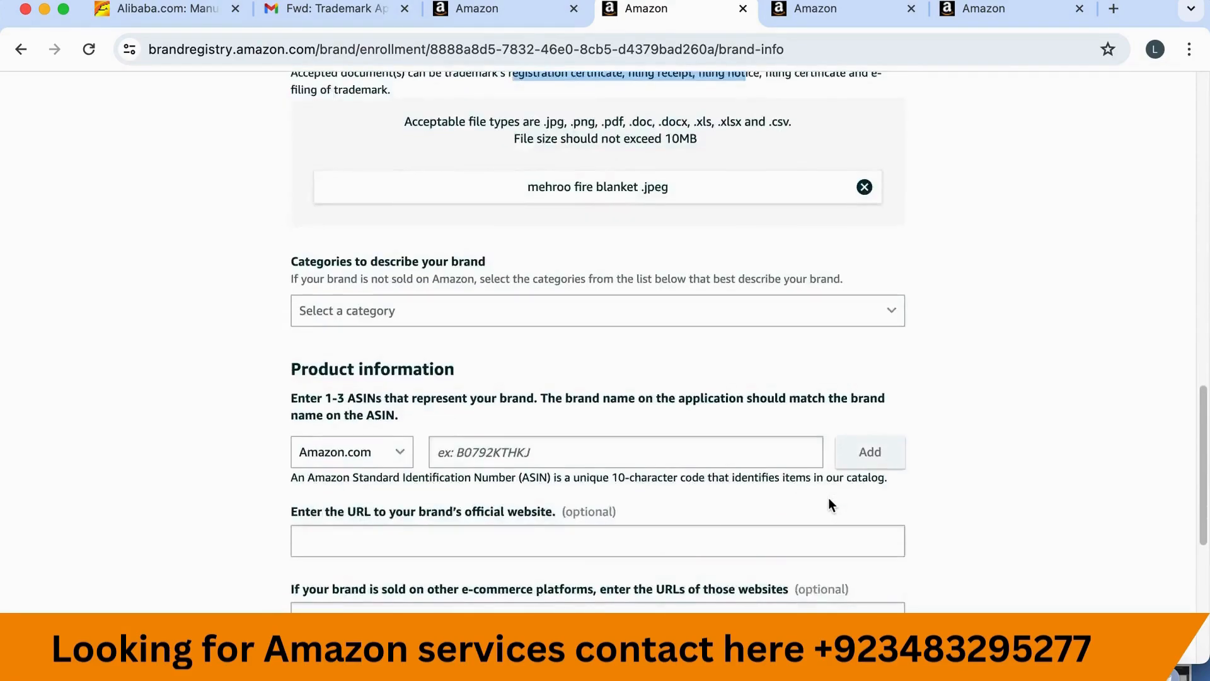
pyautogui.click(448, 301)
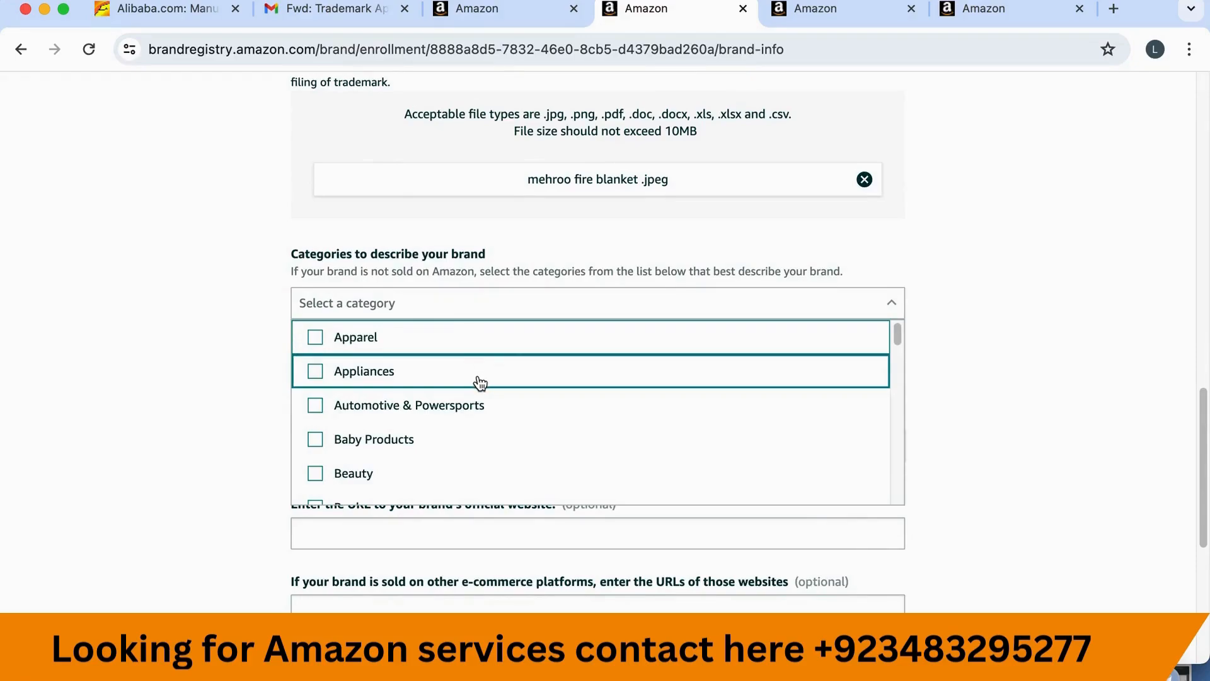
pyautogui.scroll(-1, 460, 413)
pyautogui.scroll(-1, 444, 431)
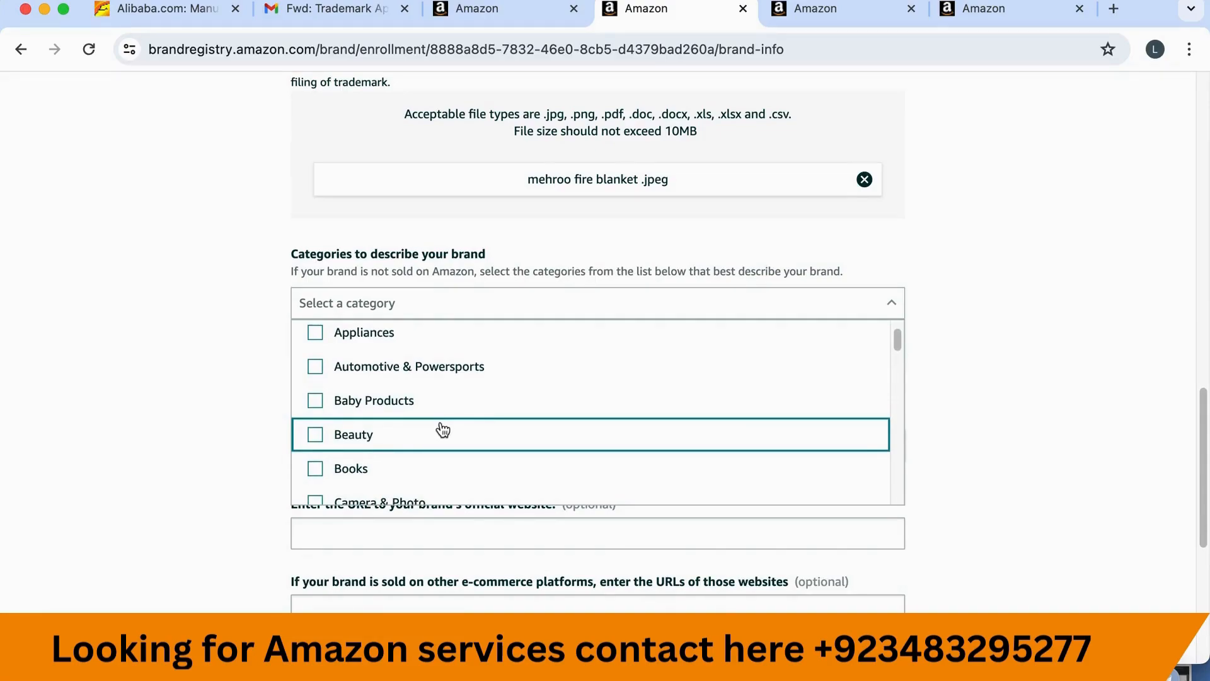
pyautogui.click(431, 415)
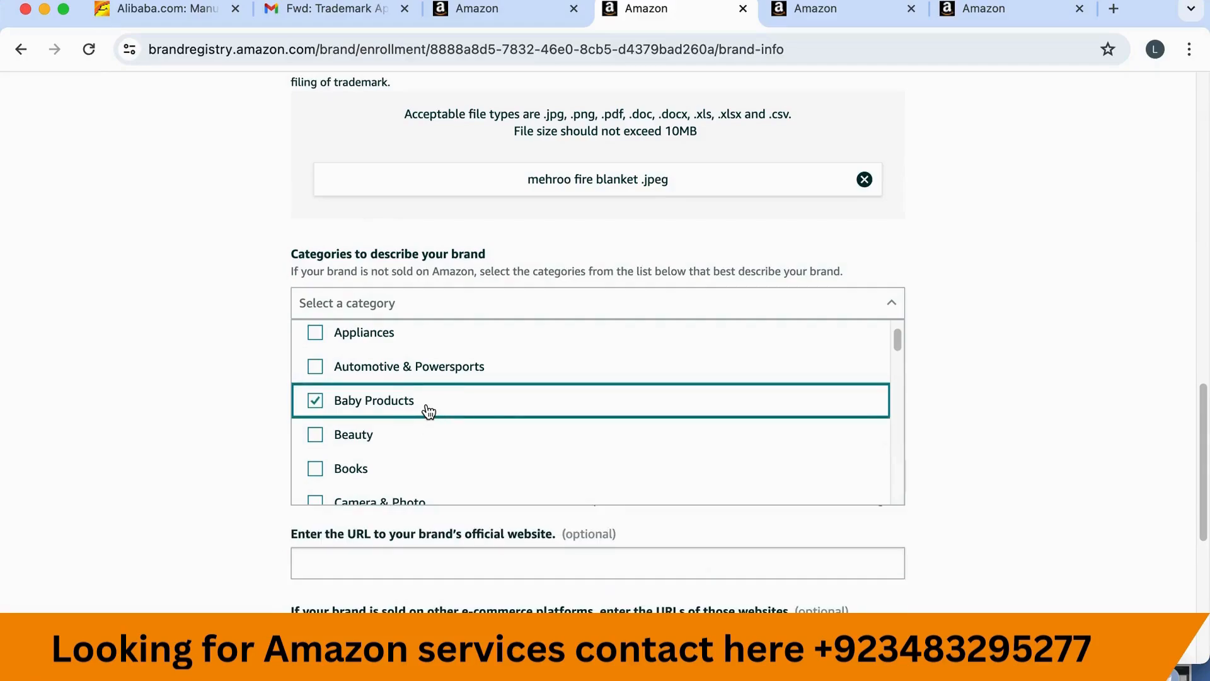
pyautogui.click(1075, 419)
# - Examine the Product information section, including the ASIN entry, the optional website and e-commerce URL fields, and the product image requirements
pyautogui.scroll(-3, 561, 441)
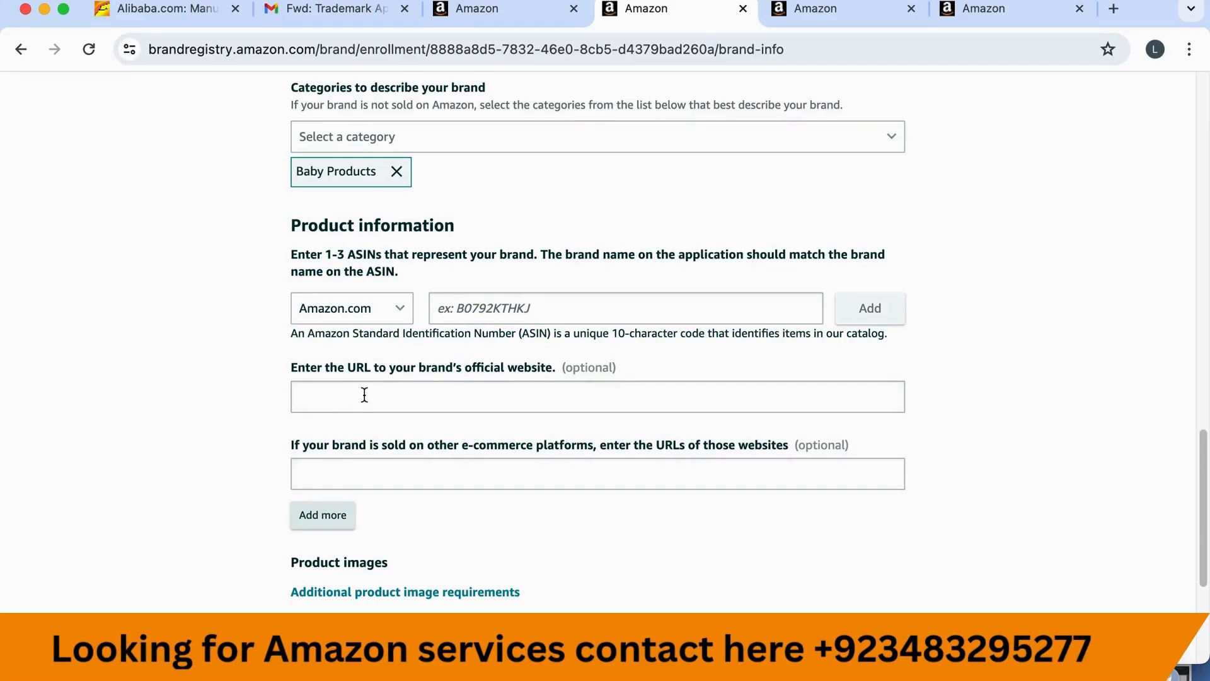
pyautogui.scroll(-3, 391, 445)
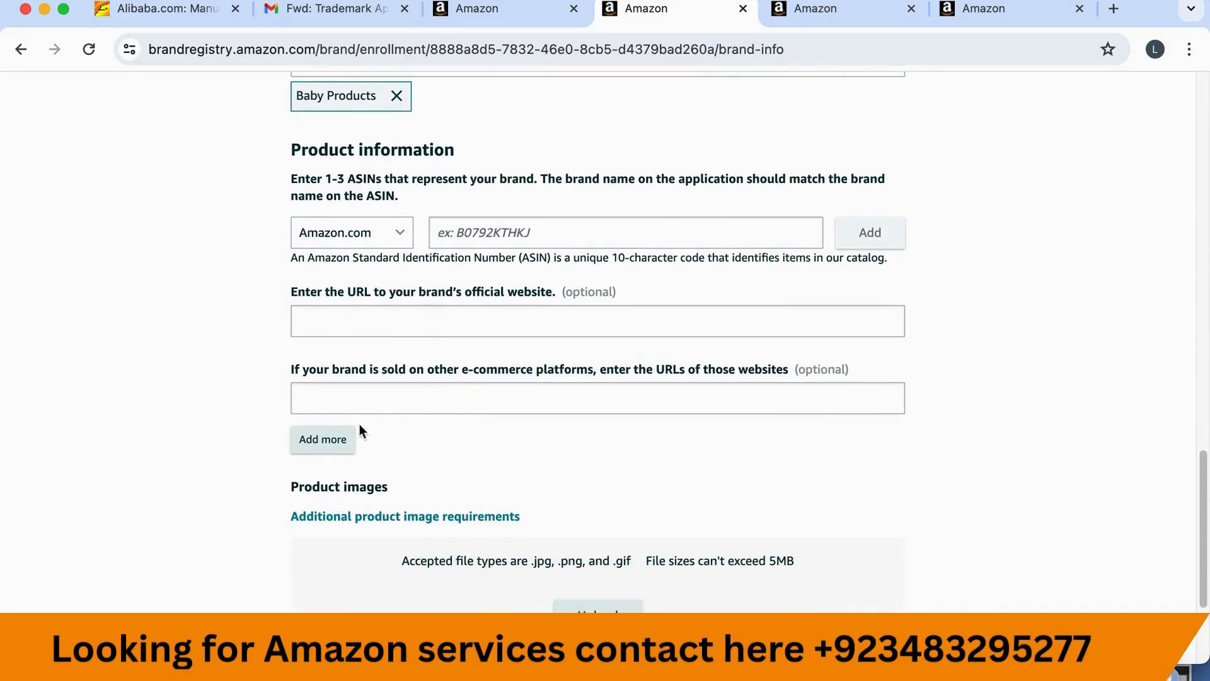
pyautogui.moveTo(299, 369); pyautogui.dragTo(649, 411)
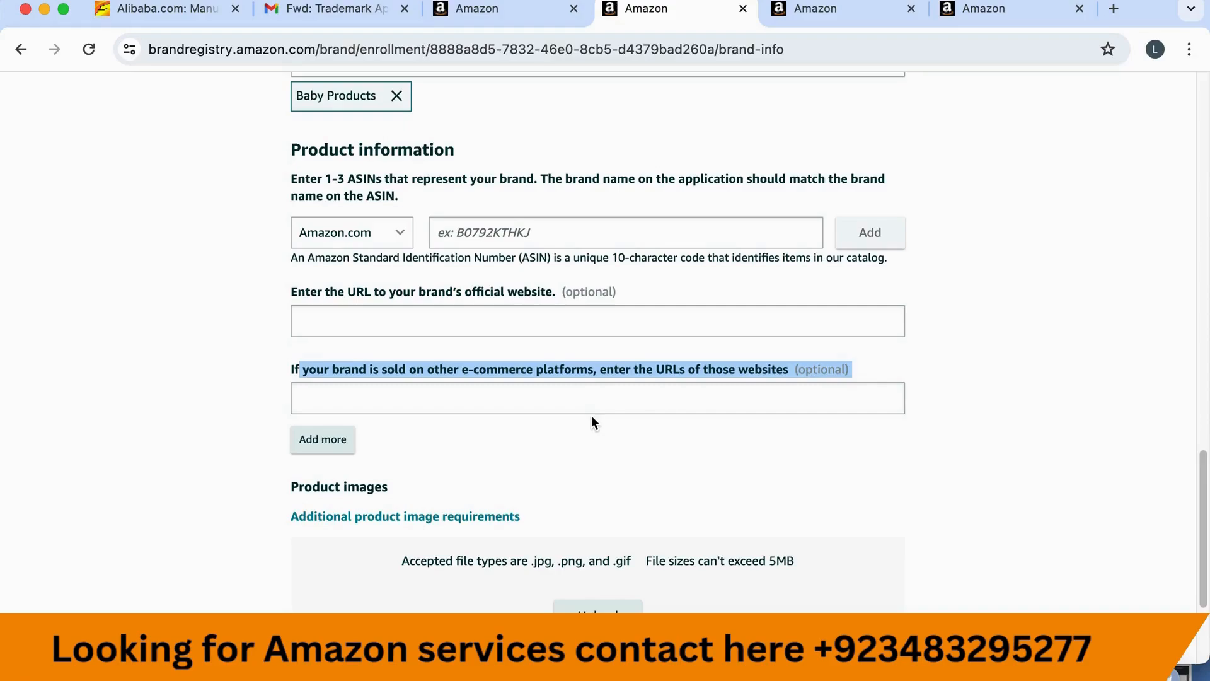
pyautogui.click(448, 394)
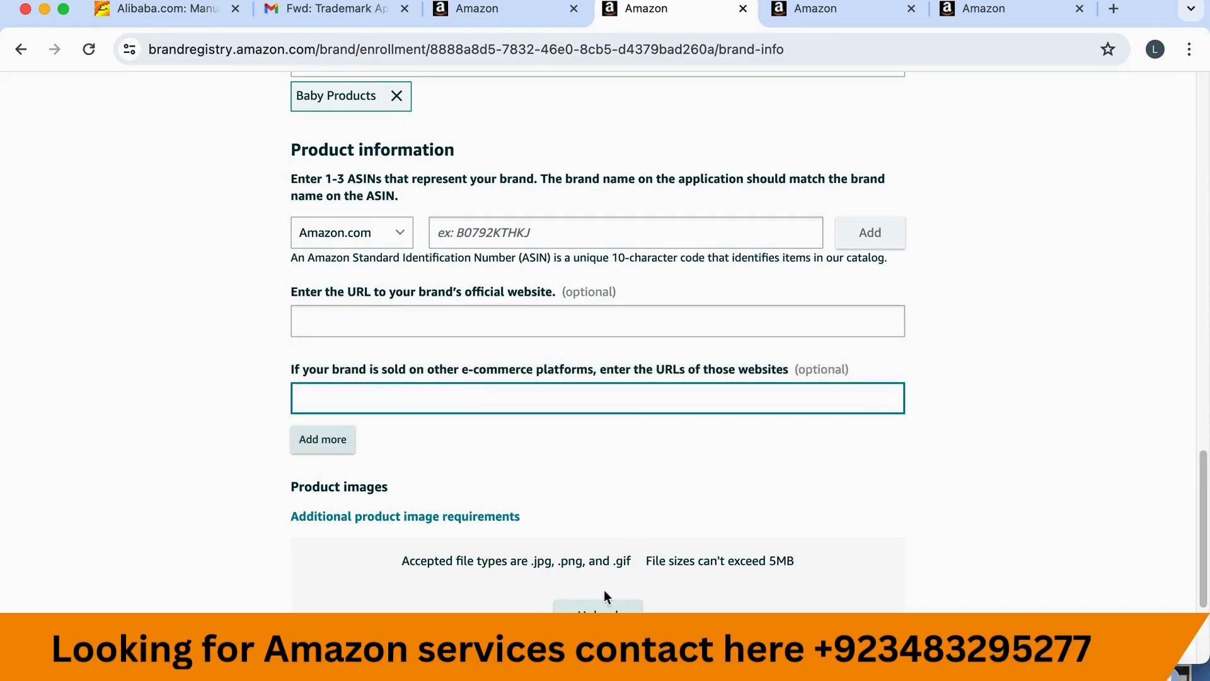
pyautogui.scroll(-3, 530, 503)
pyautogui.moveTo(286, 289); pyautogui.dragTo(592, 290)
pyautogui.click(483, 289)
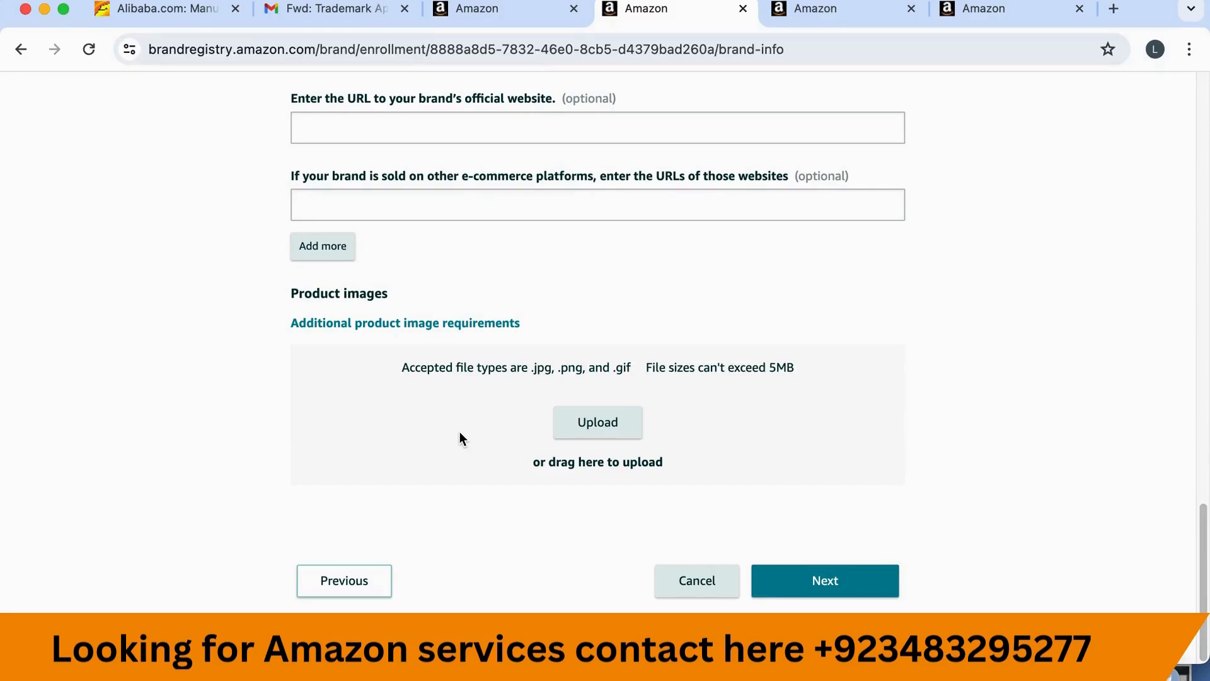
# - Upload "mehroo fire blanket .jpeg" from the Downloads folder as the product image and continue to the Business information stage
pyautogui.click(632, 424)
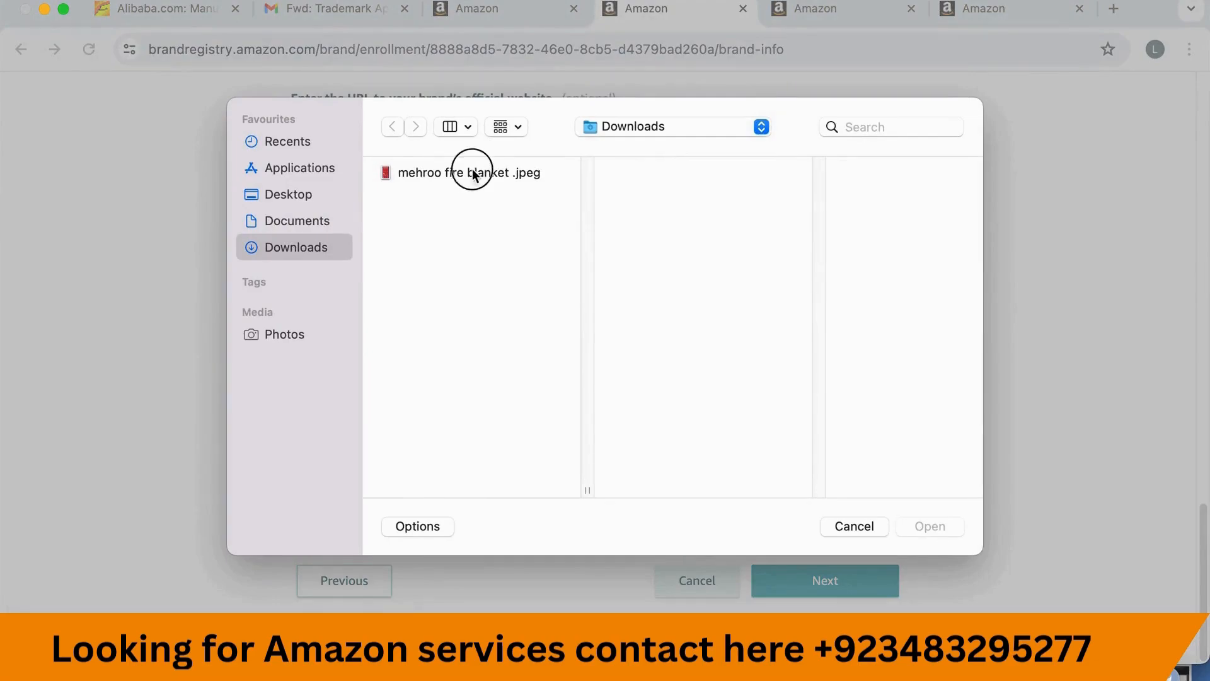
pyautogui.click(472, 174)
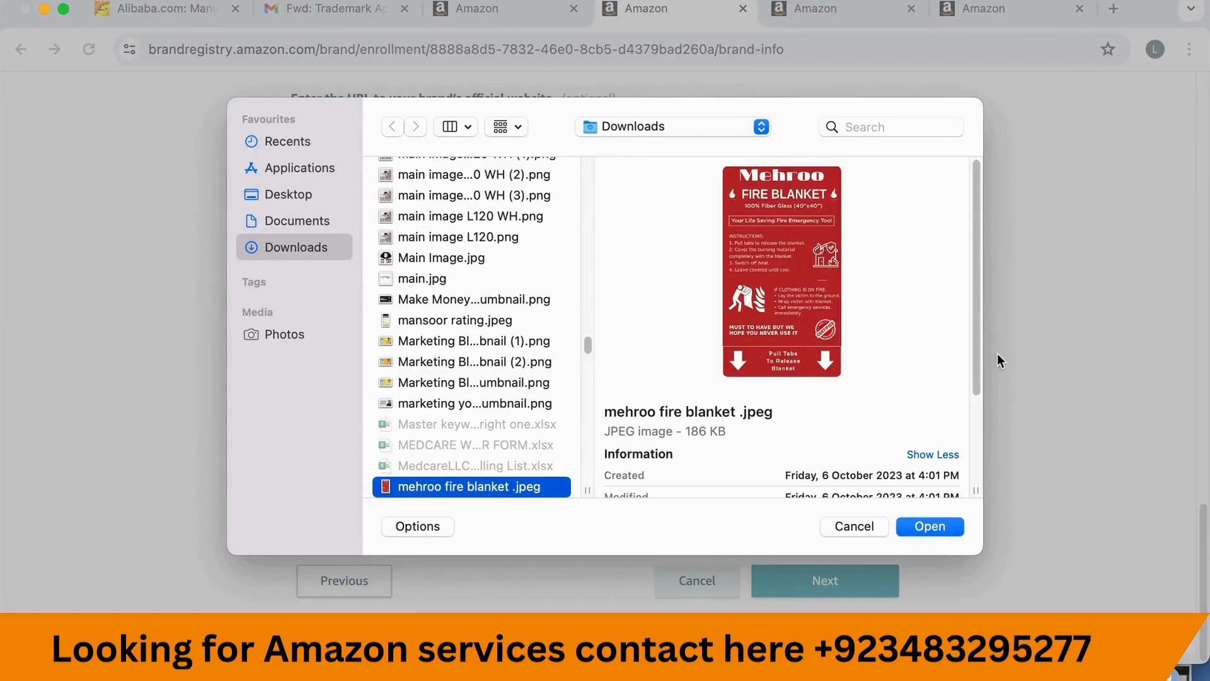
pyautogui.click(938, 525)
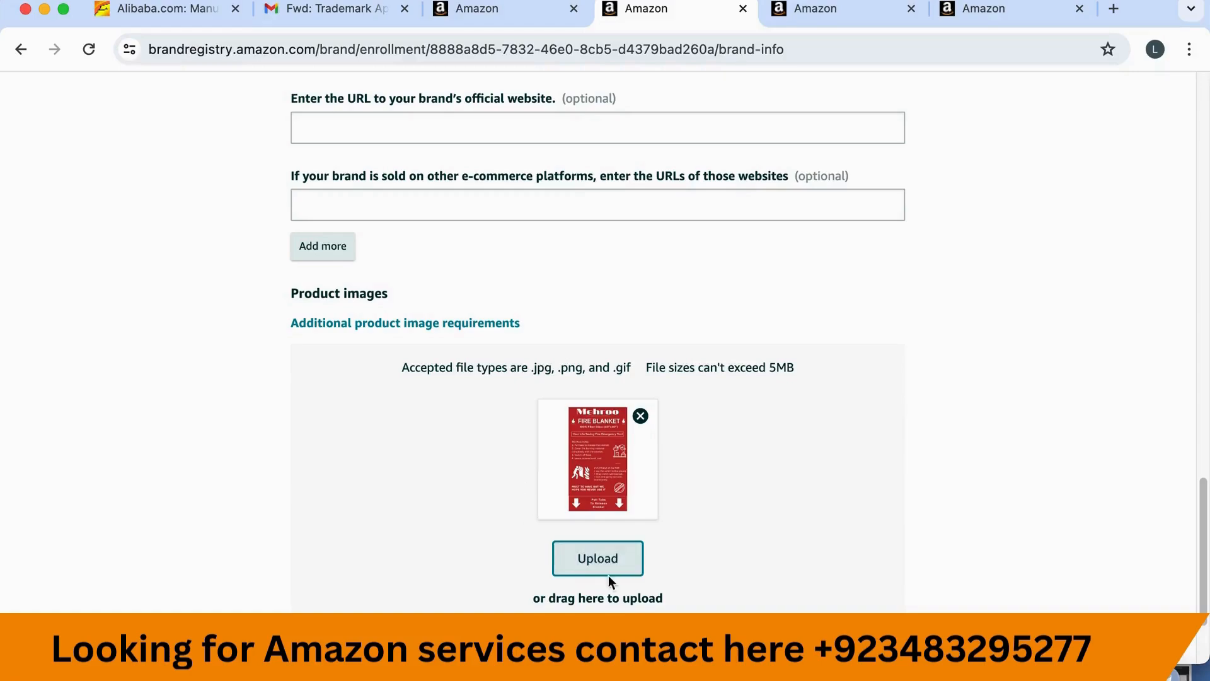
pyautogui.scroll(-2, 608, 575)
pyautogui.click(783, 582)
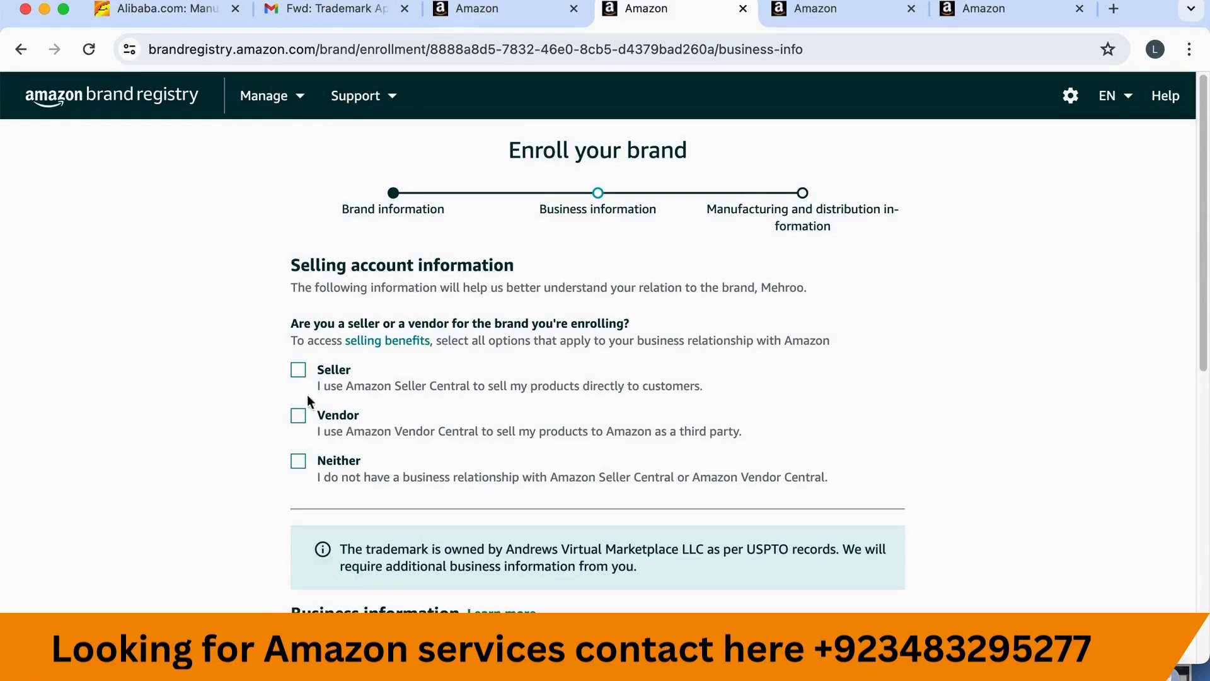
# - Mark the business relationship with Amazon as Seller and set the jurisdiction of incorporation to Ohio
pyautogui.click(299, 373)
pyautogui.scroll(-1, 335, 480)
pyautogui.scroll(-5, 334, 480)
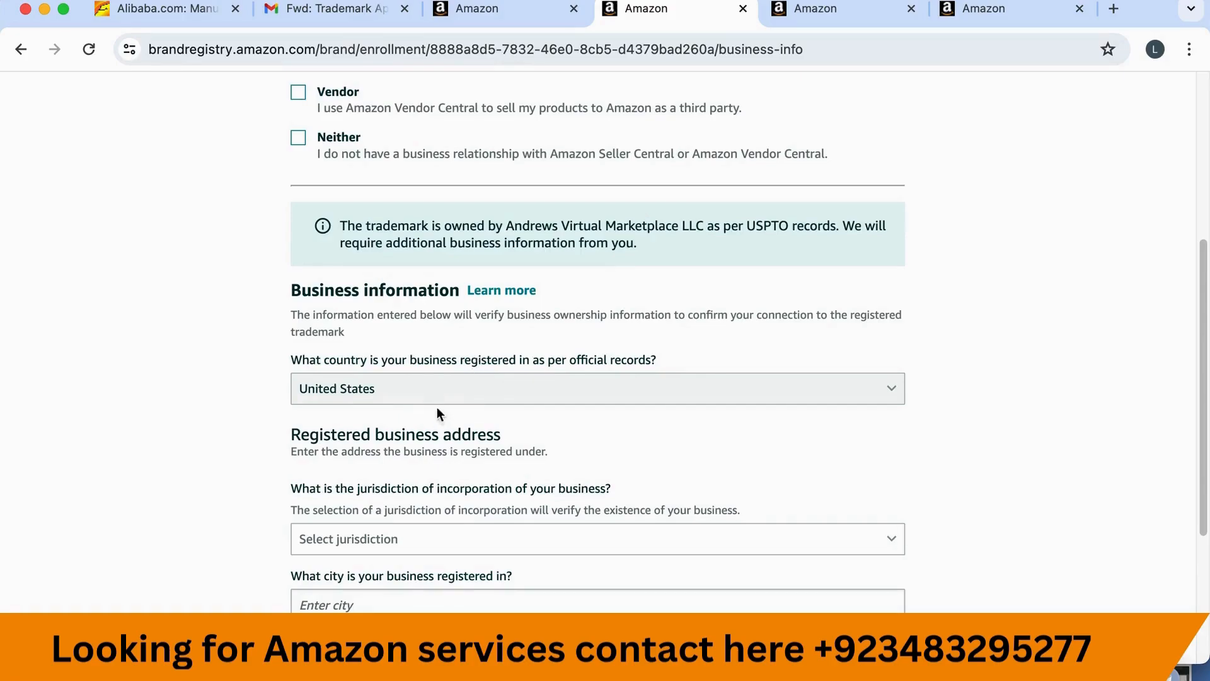
pyautogui.scroll(-4, 381, 404)
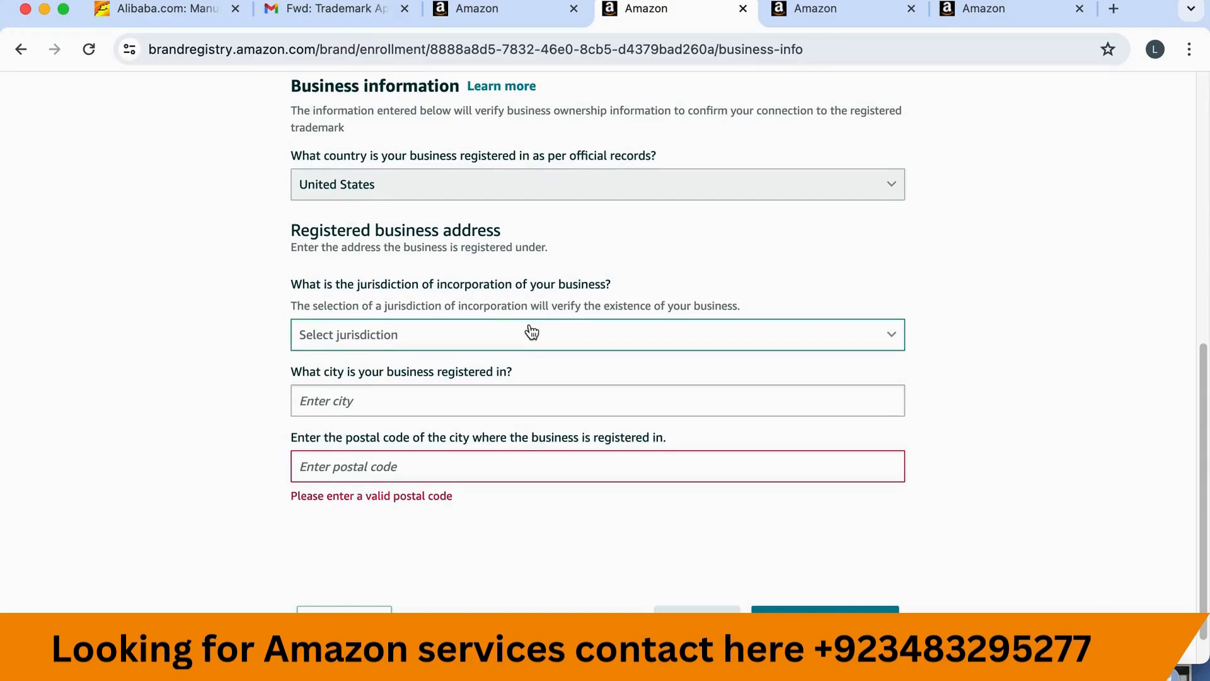
pyautogui.click(400, 346)
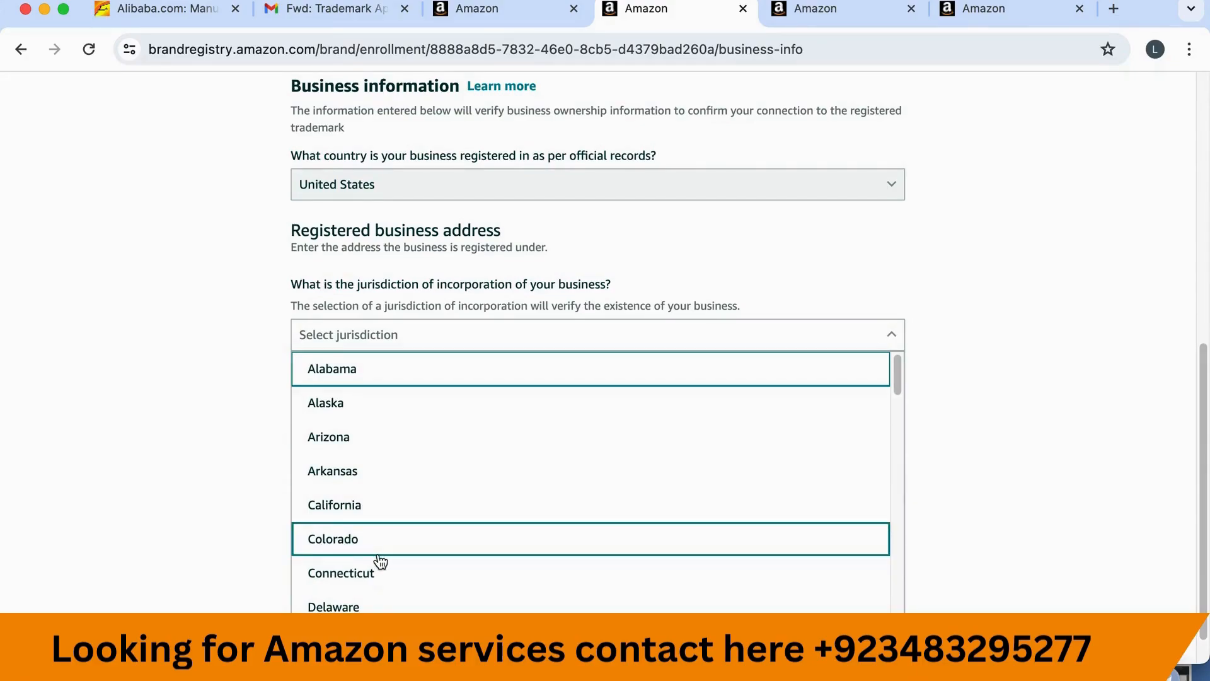
pyautogui.scroll(-15, 380, 561)
pyautogui.scroll(12, 381, 562)
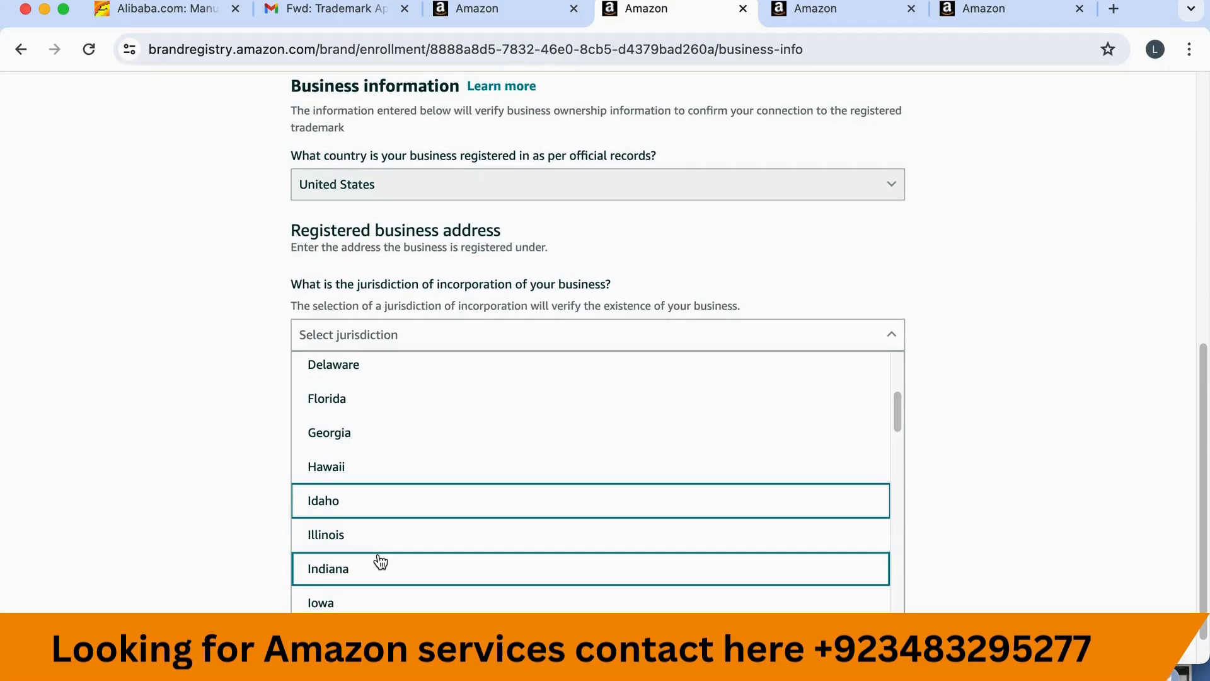
pyautogui.click(358, 338)
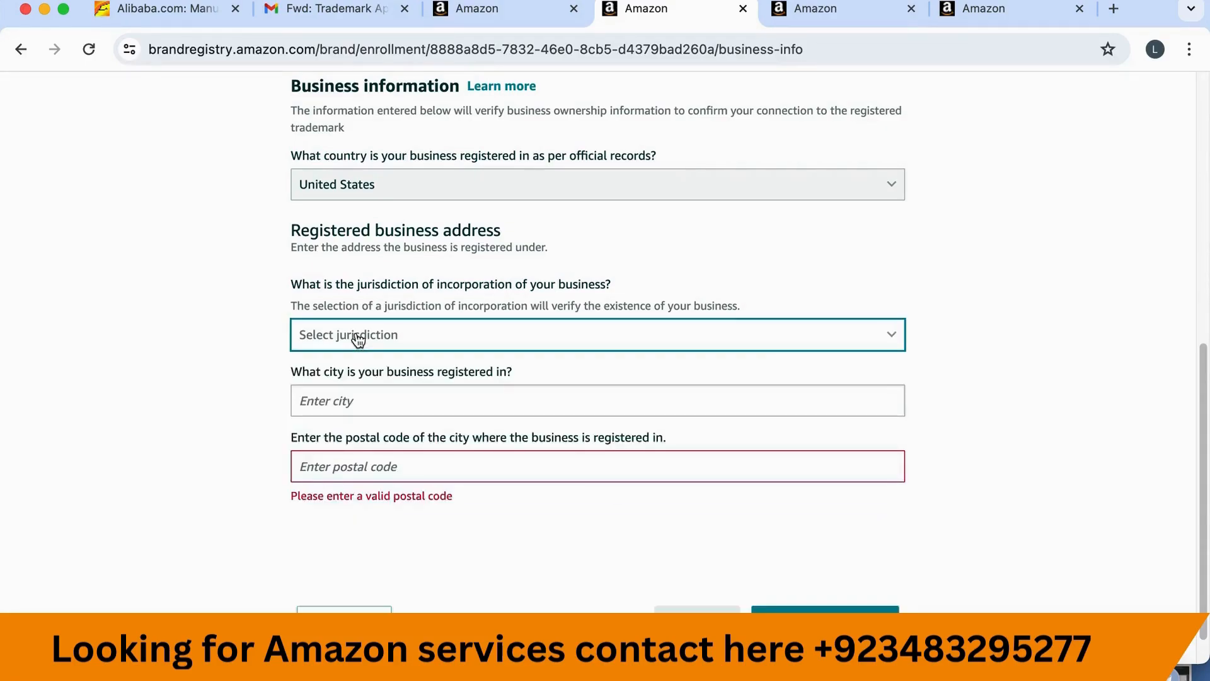
pyautogui.press('o')
# - Enter the city and the postal code where the business is registered
pyautogui.click(424, 402)
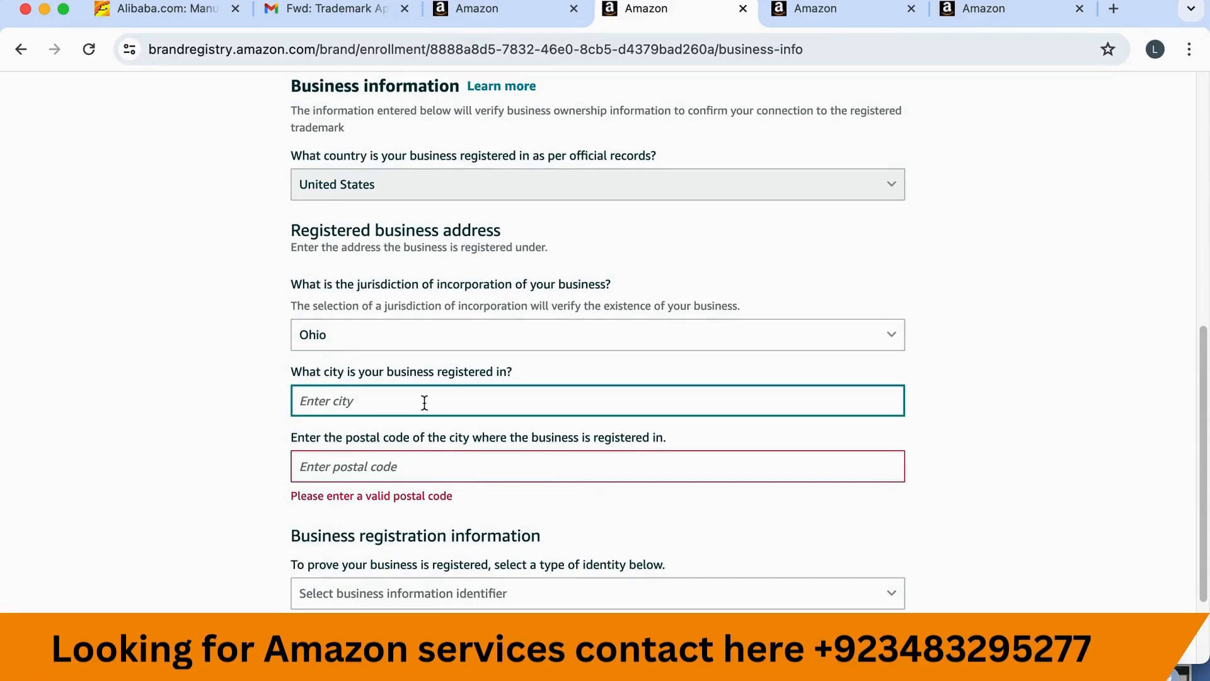
pyautogui.write('medina')
pyautogui.click(401, 471)
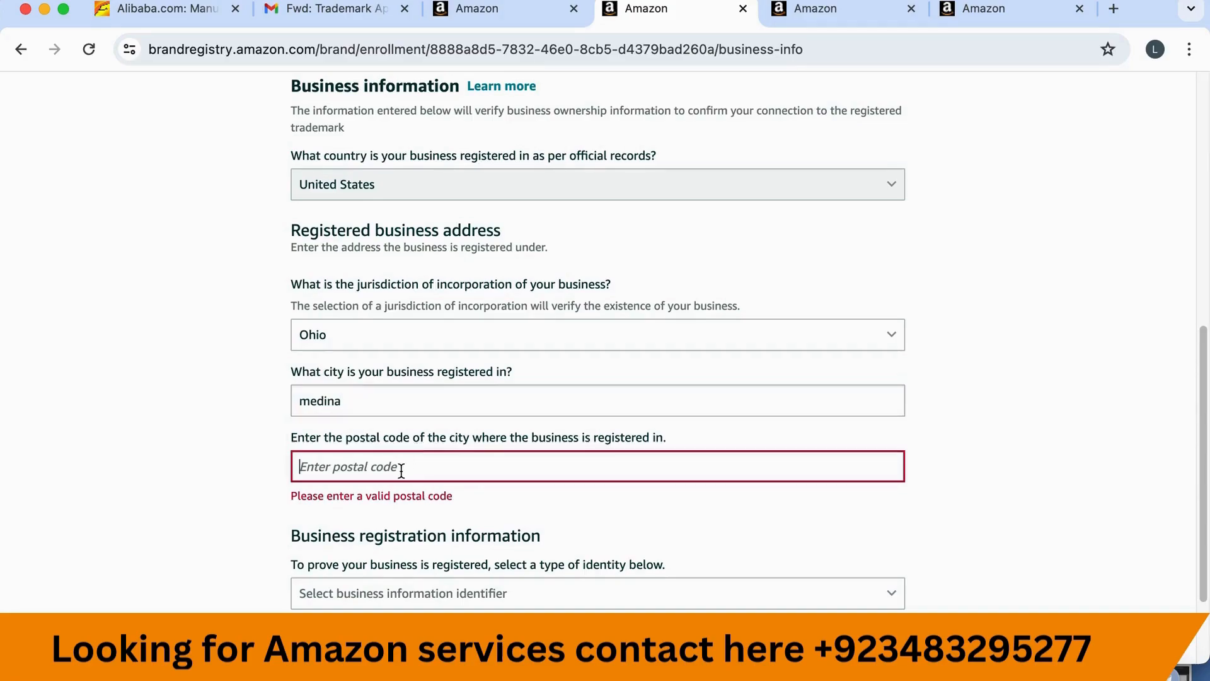
pyautogui.write('44256')
pyautogui.click(525, 511)
# - Choose Employer Identification Number as the type of identity that proves the business is registered
pyautogui.scroll(-2, 533, 573)
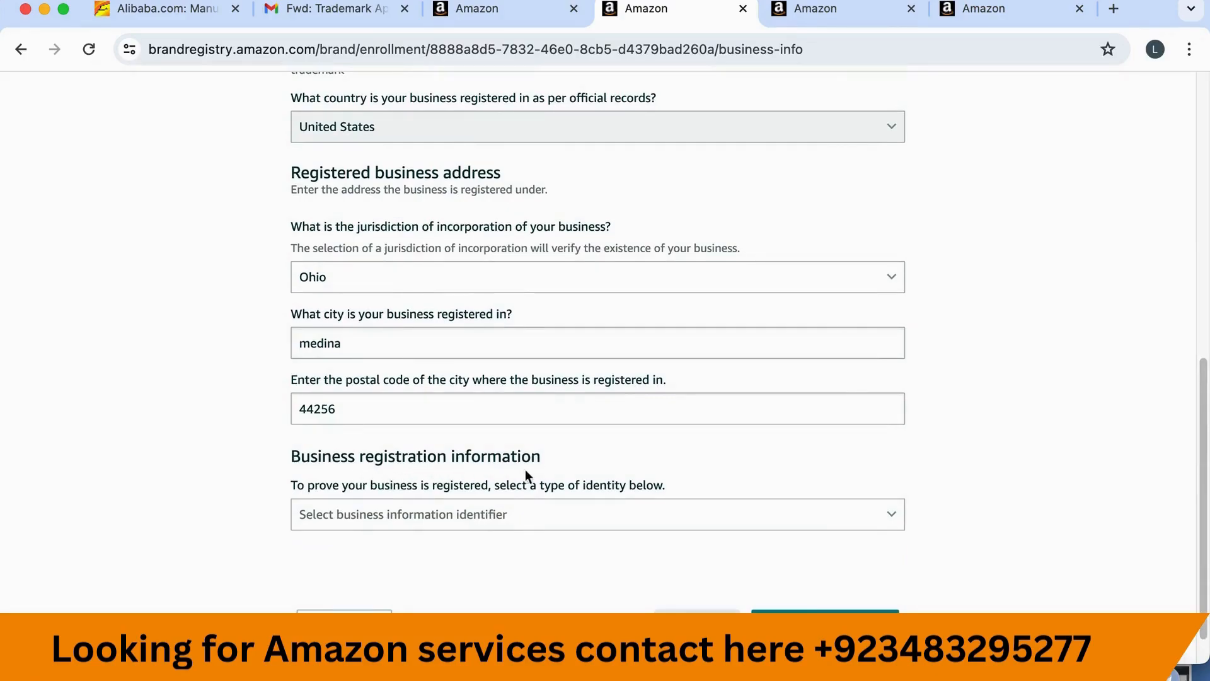
pyautogui.click(464, 526)
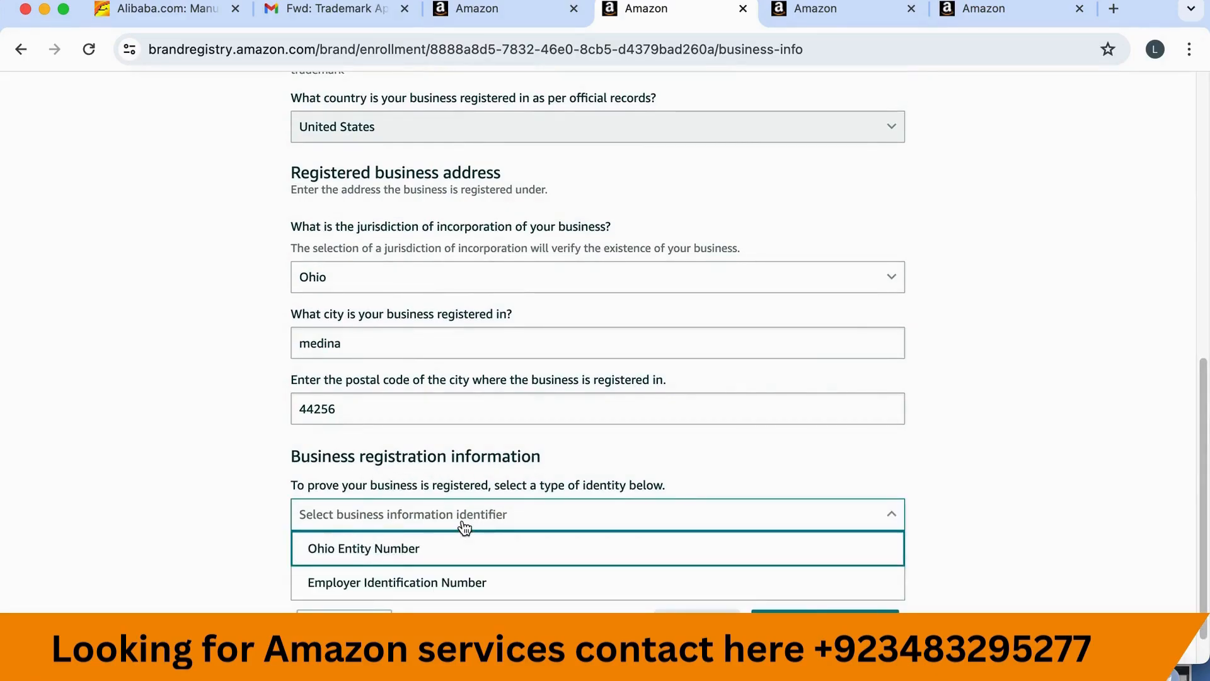
pyautogui.scroll(-1, 457, 532)
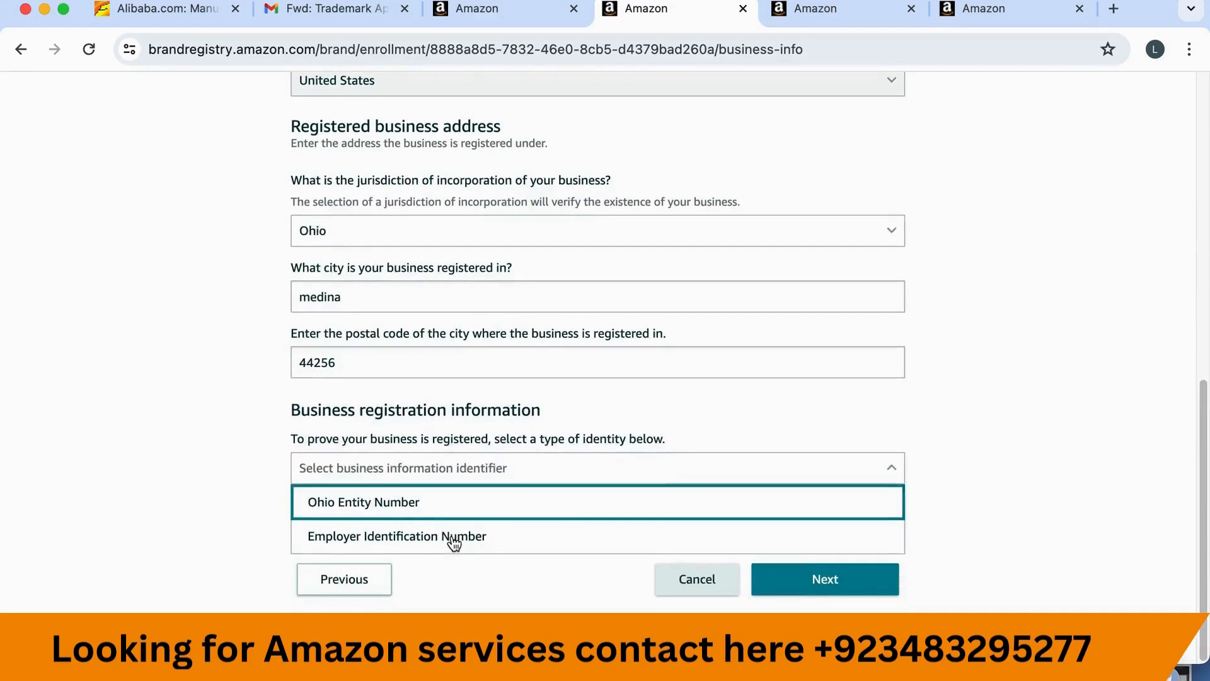
pyautogui.click(404, 544)
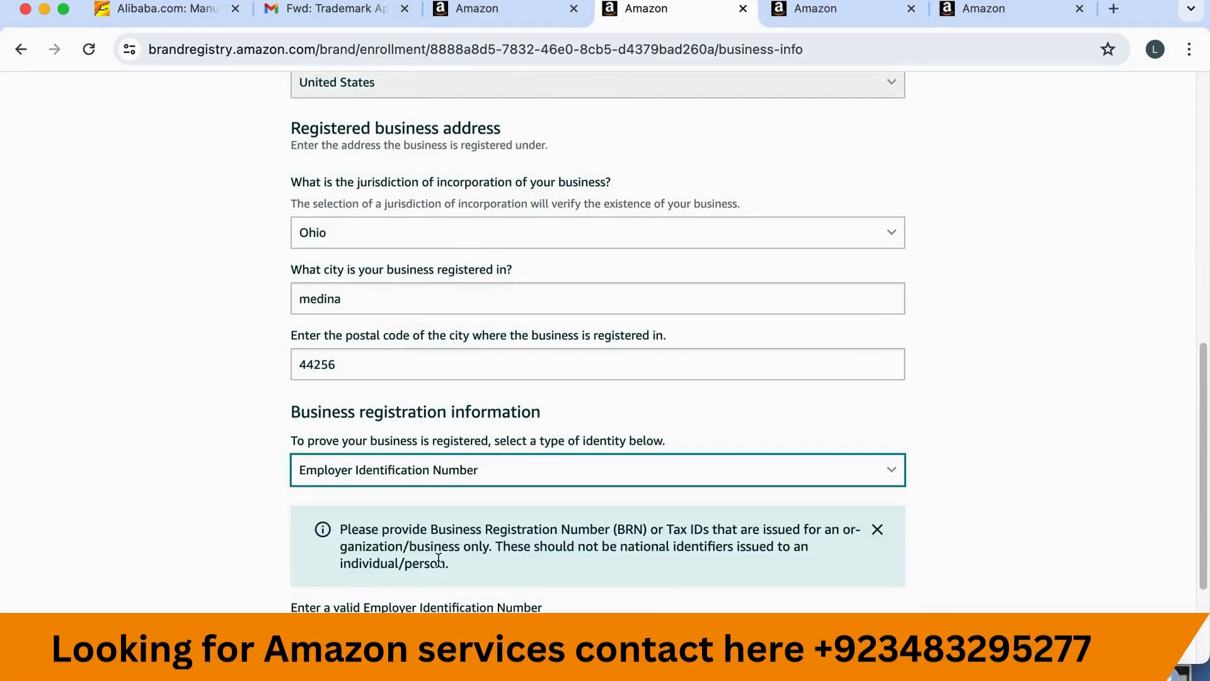
pyautogui.scroll(-2, 439, 566)
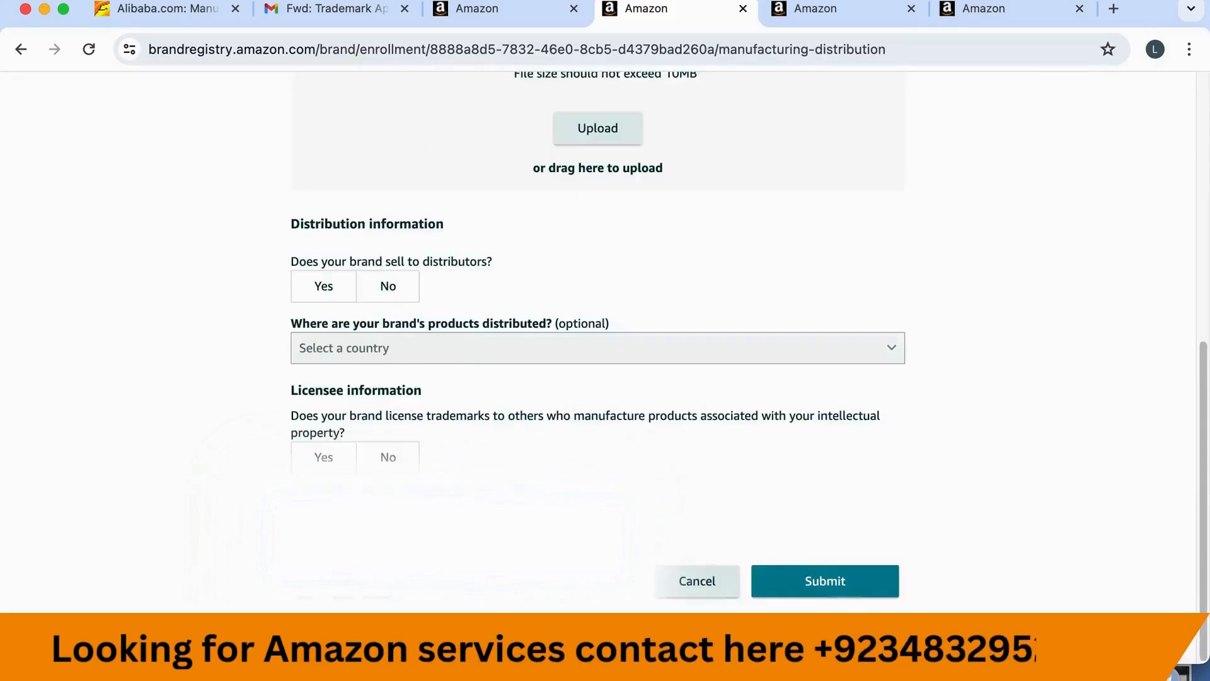
# - Choose the own manufacturing set-up statement and review the manufacturer document and supply invoice upload requirements
pyautogui.scroll(8, 690, 433)
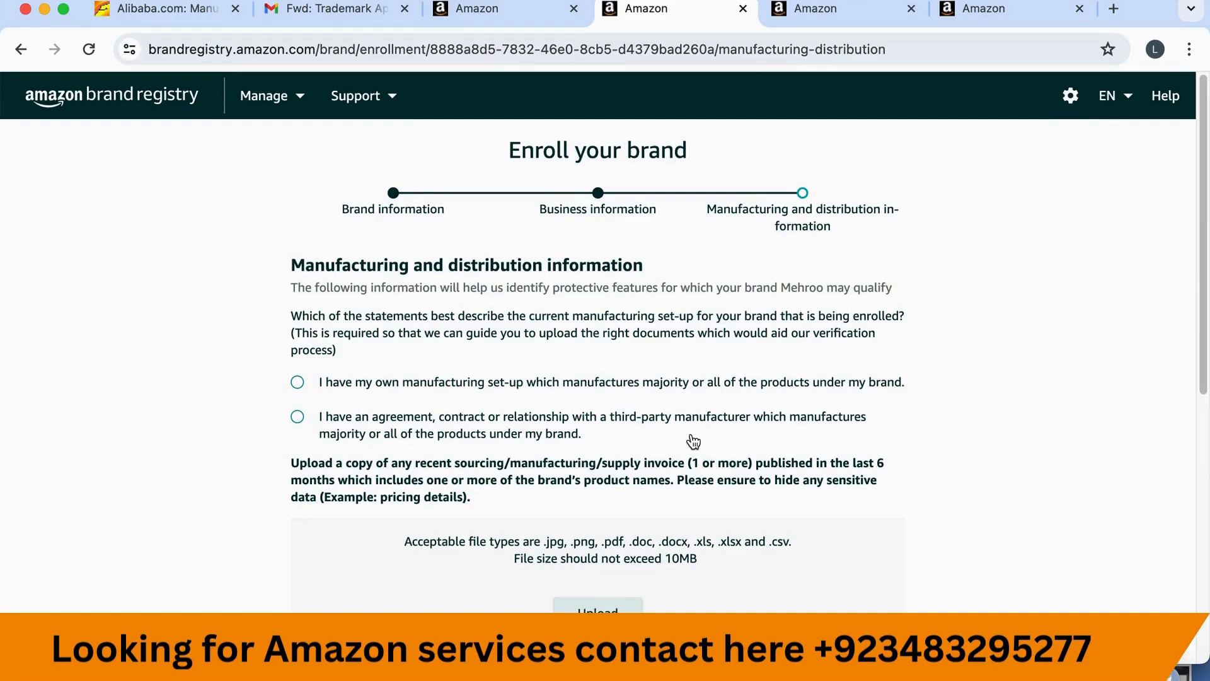
pyautogui.scroll(-2, 694, 441)
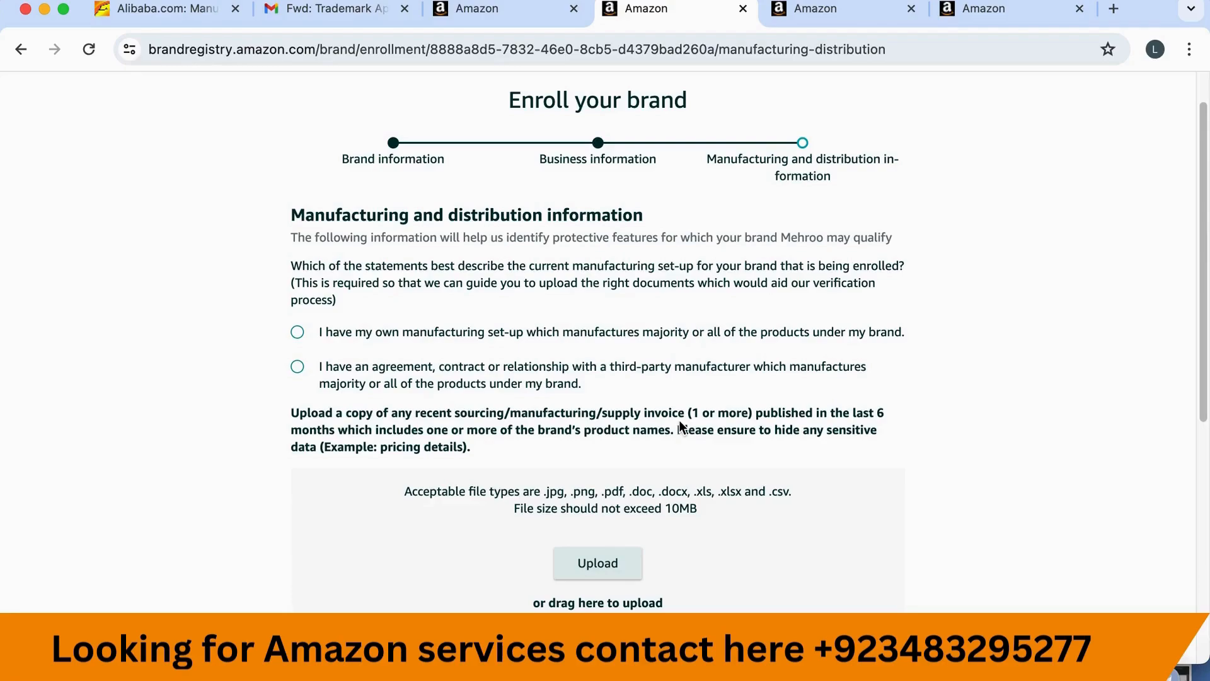
pyautogui.click(306, 333)
pyautogui.scroll(-3, 433, 401)
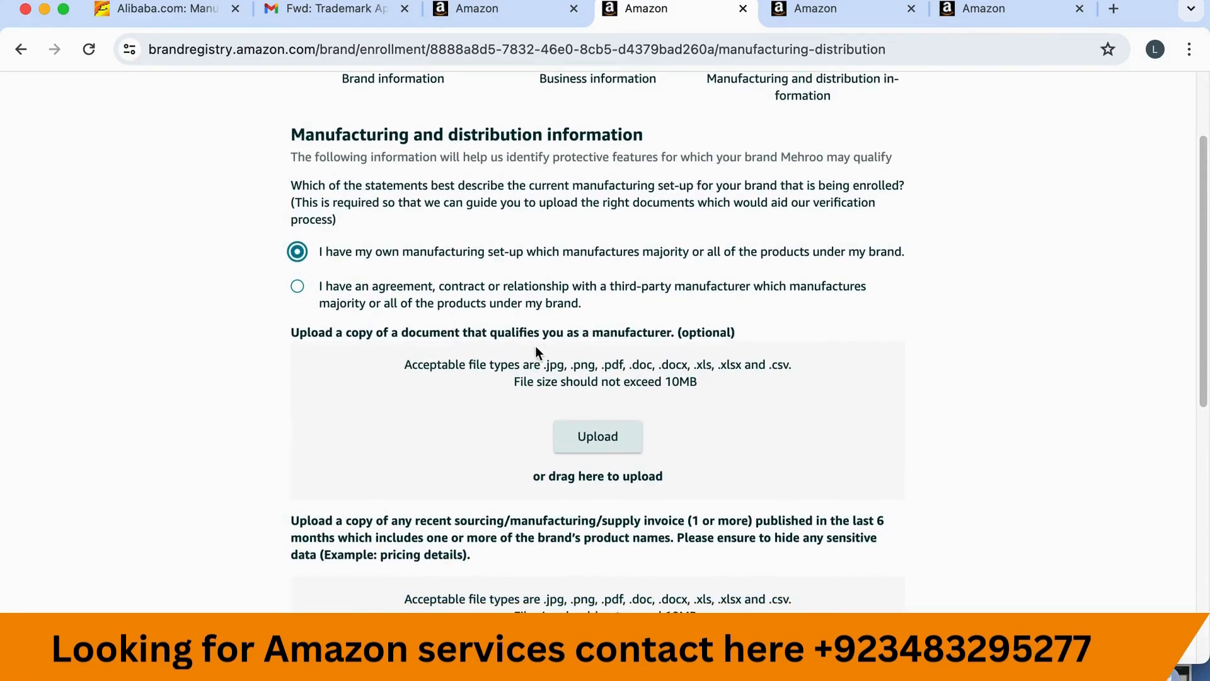
pyautogui.moveTo(718, 332); pyautogui.dragTo(662, 336)
pyautogui.scroll(-2, 605, 382)
pyautogui.scroll(-7, 605, 382)
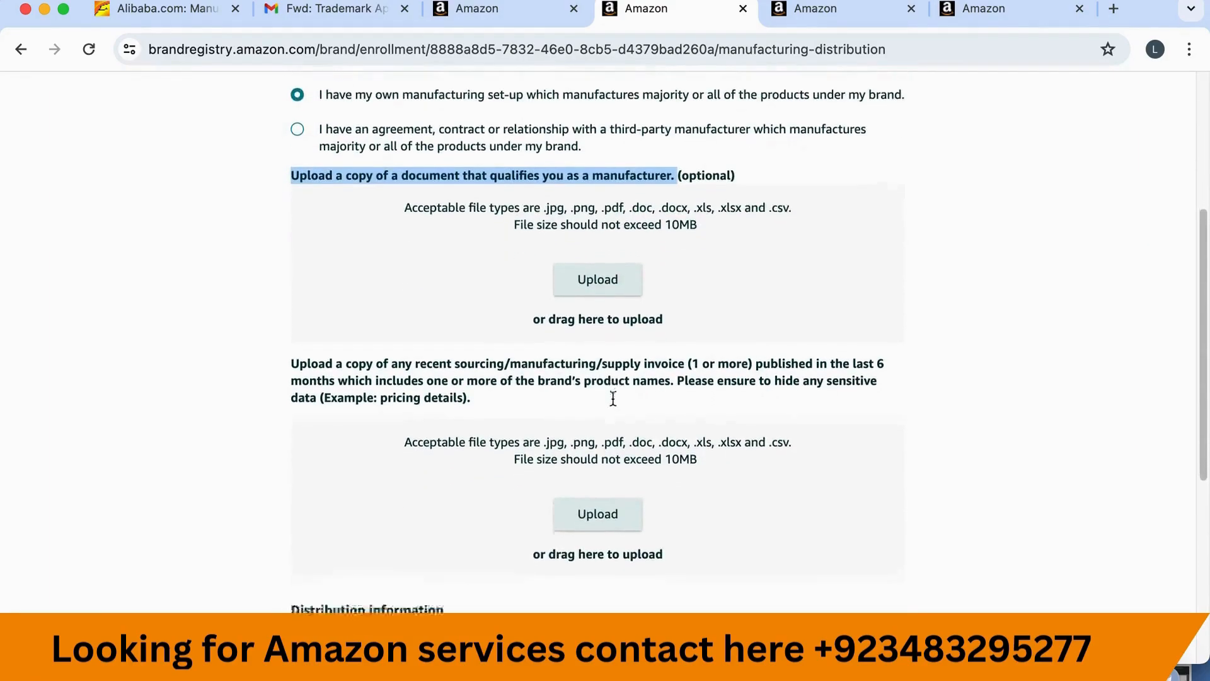
pyautogui.scroll(-1, 386, 402)
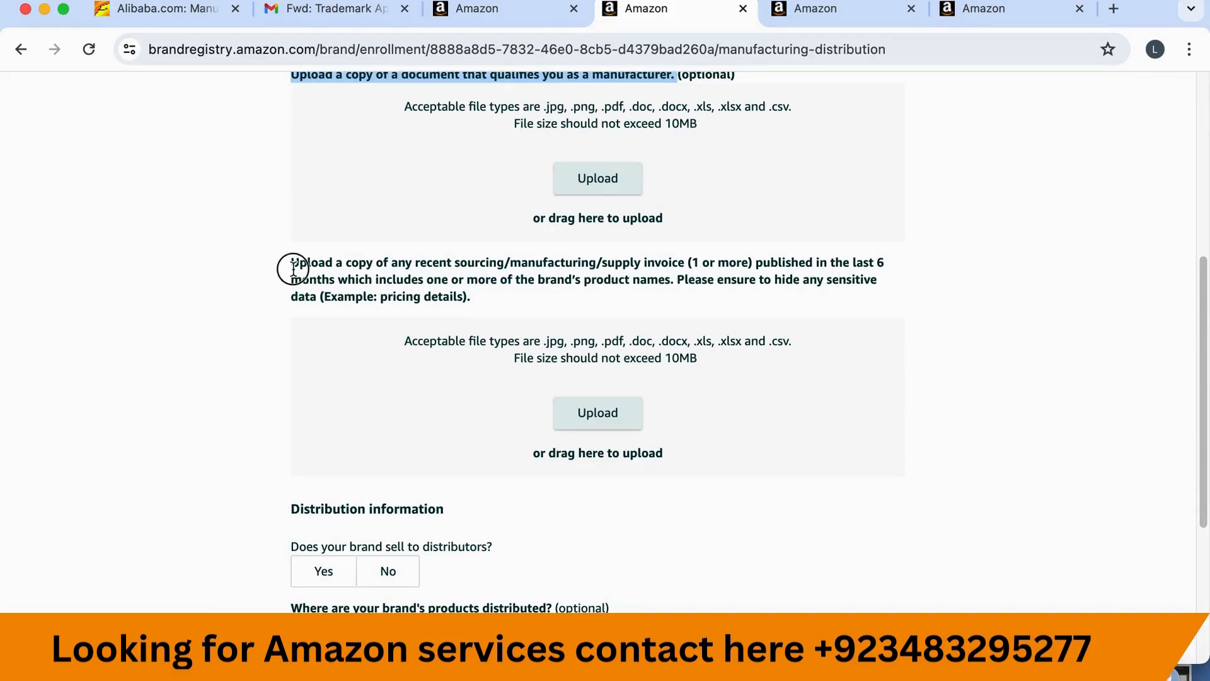
pyautogui.moveTo(291, 265); pyautogui.dragTo(403, 281)
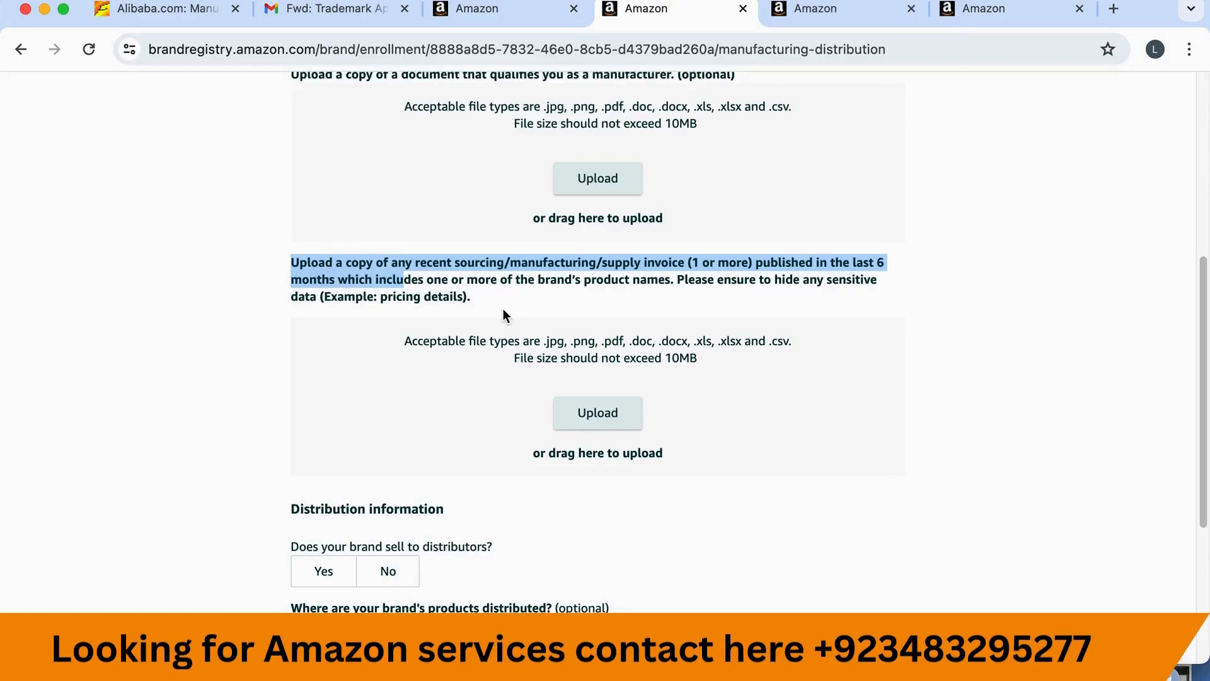
# - Select the statement about an agreement, contract or relationship with a third-party manufacturer and review the proof of arrangement requirement
pyautogui.scroll(6, 472, 407)
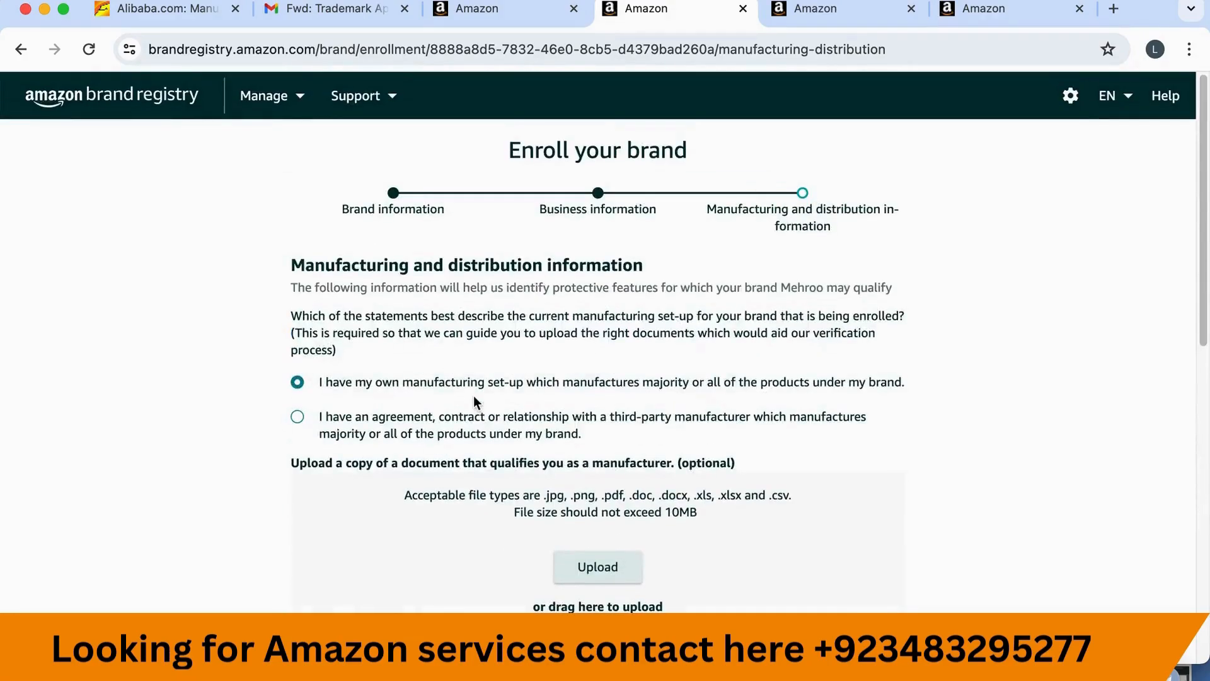
pyautogui.click(297, 416)
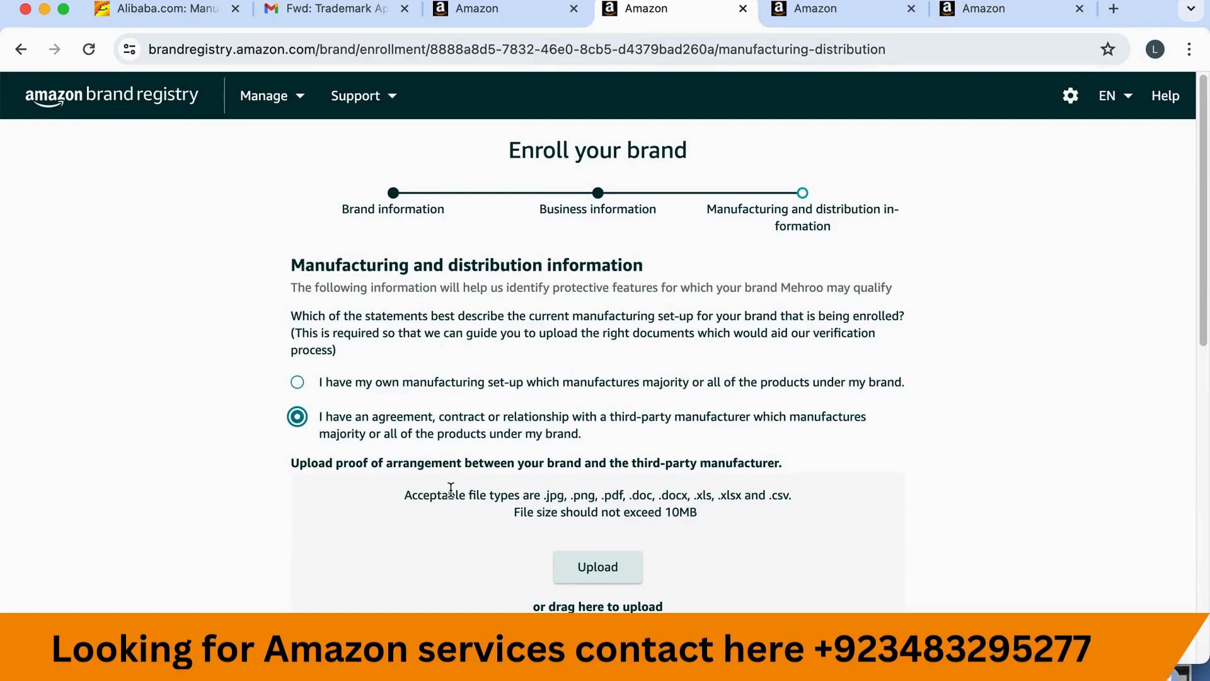
pyautogui.scroll(-2, 452, 490)
pyautogui.scroll(-2, 452, 490)
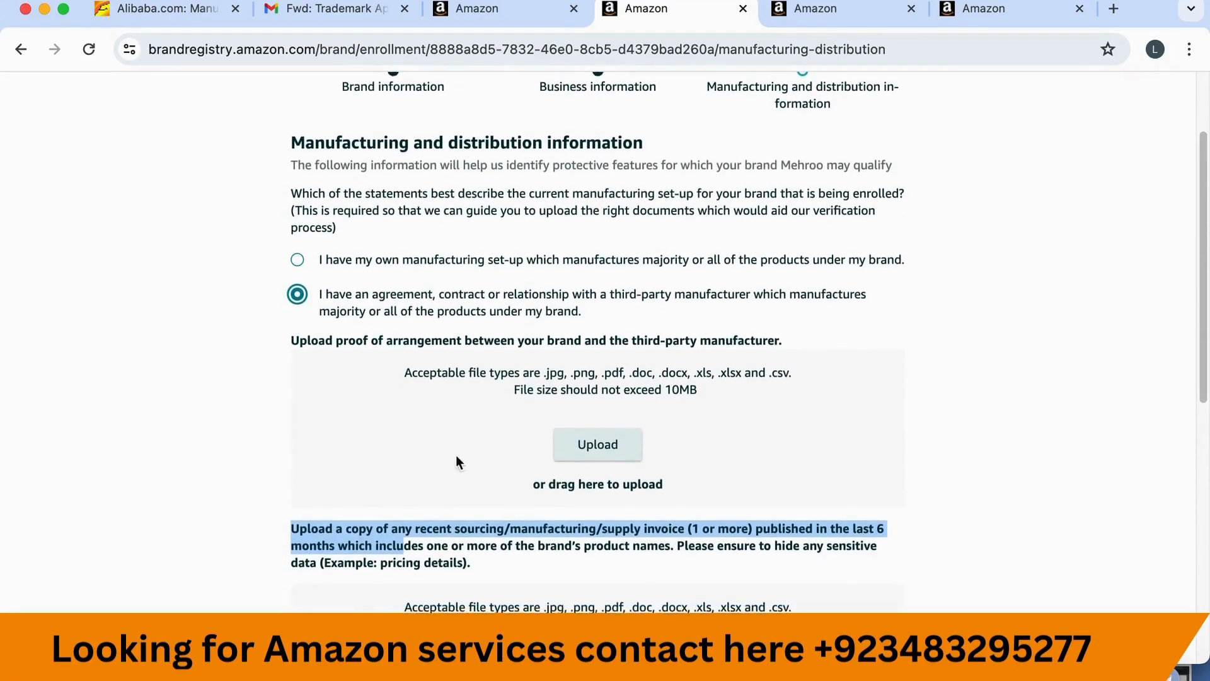
pyautogui.moveTo(388, 338); pyautogui.dragTo(516, 344)
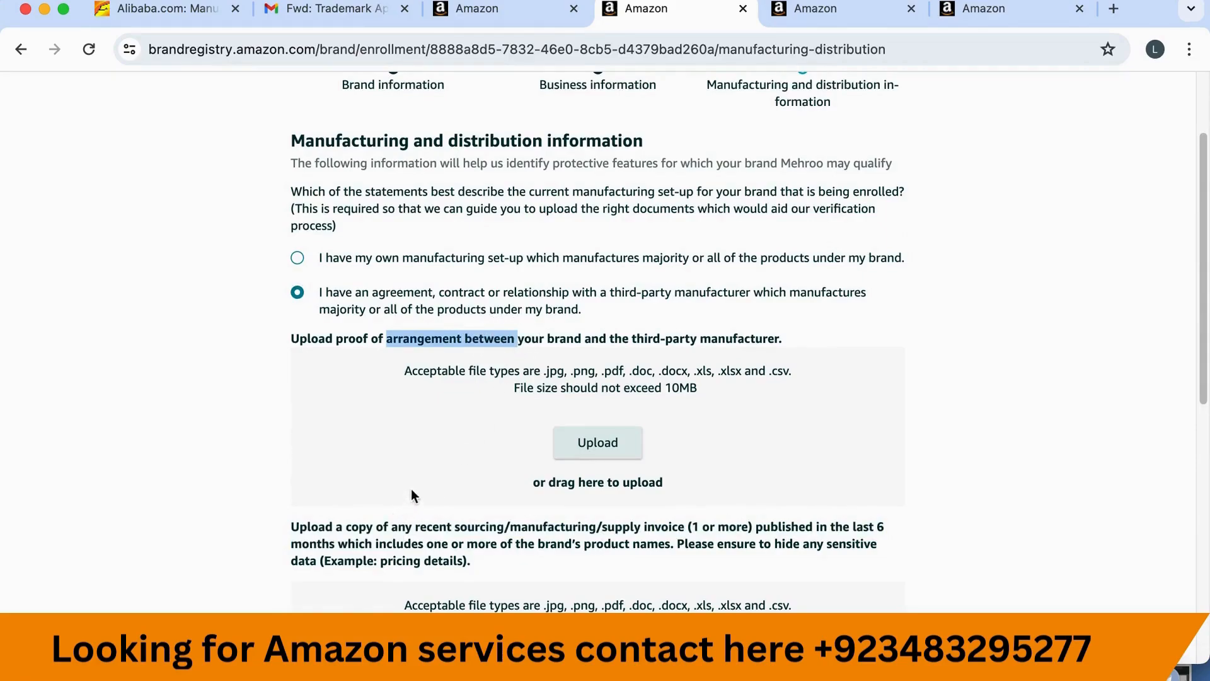
# - Answer No to selling to distributors and No to licensing trademarks to others who manufacture associated products
pyautogui.scroll(-5, 412, 492)
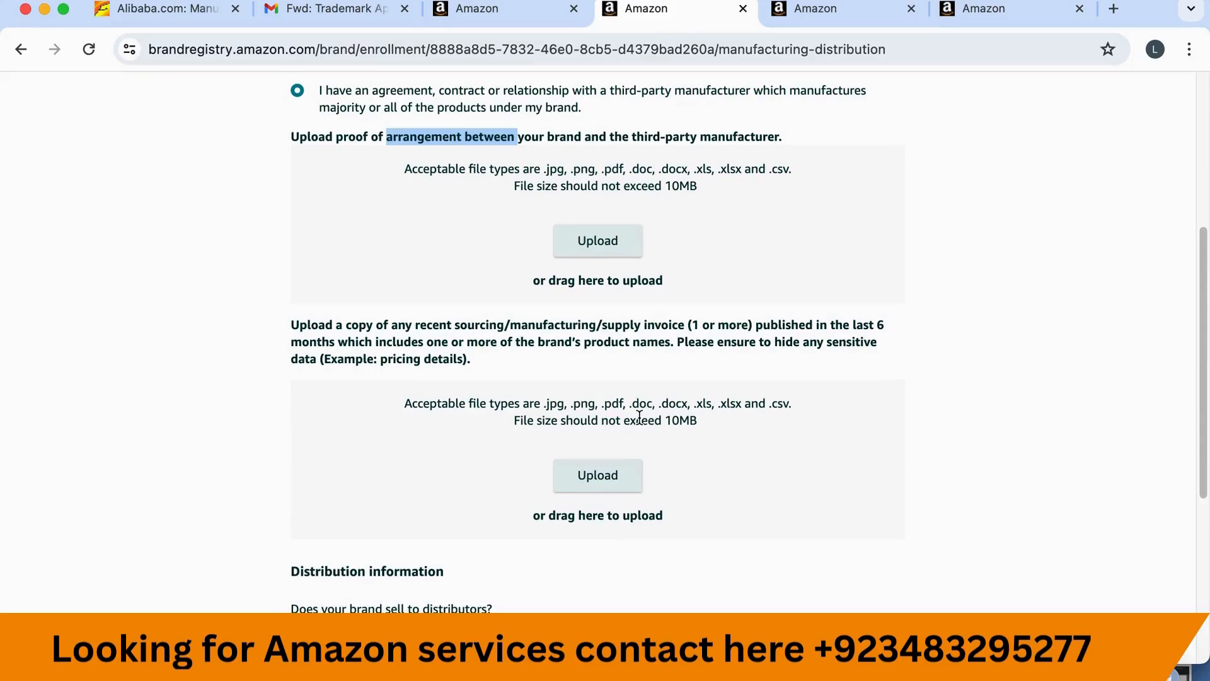
pyautogui.scroll(-5, 622, 527)
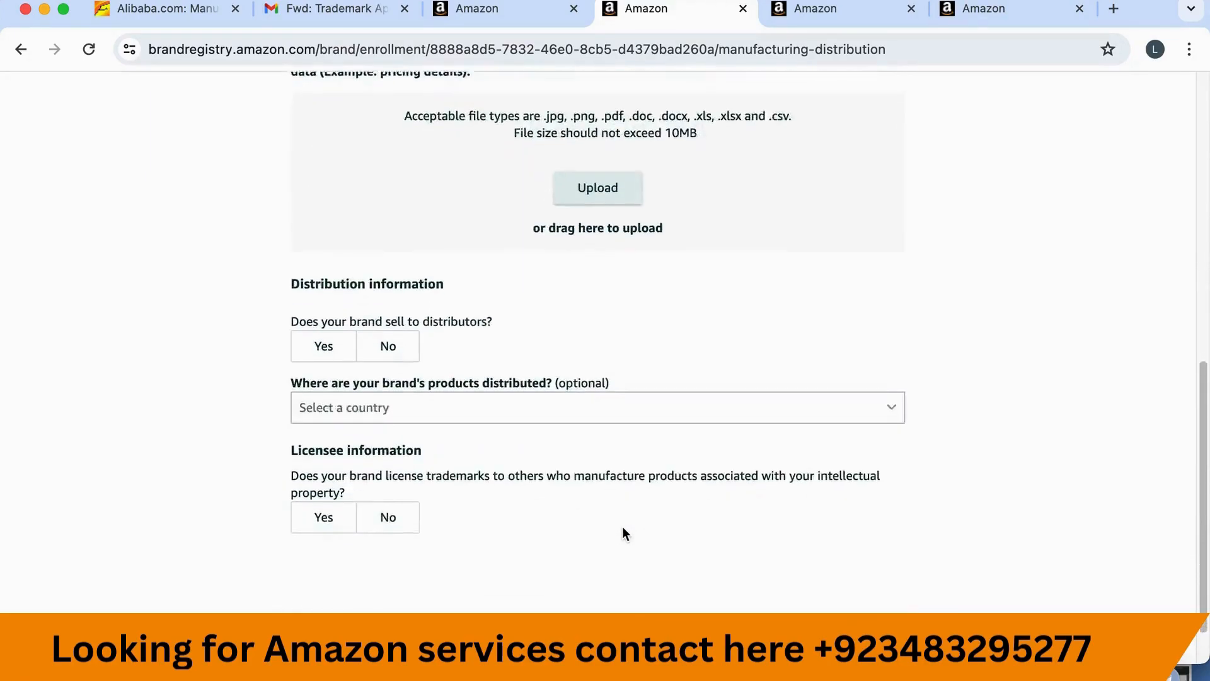
pyautogui.scroll(-1, 623, 527)
pyautogui.click(328, 281)
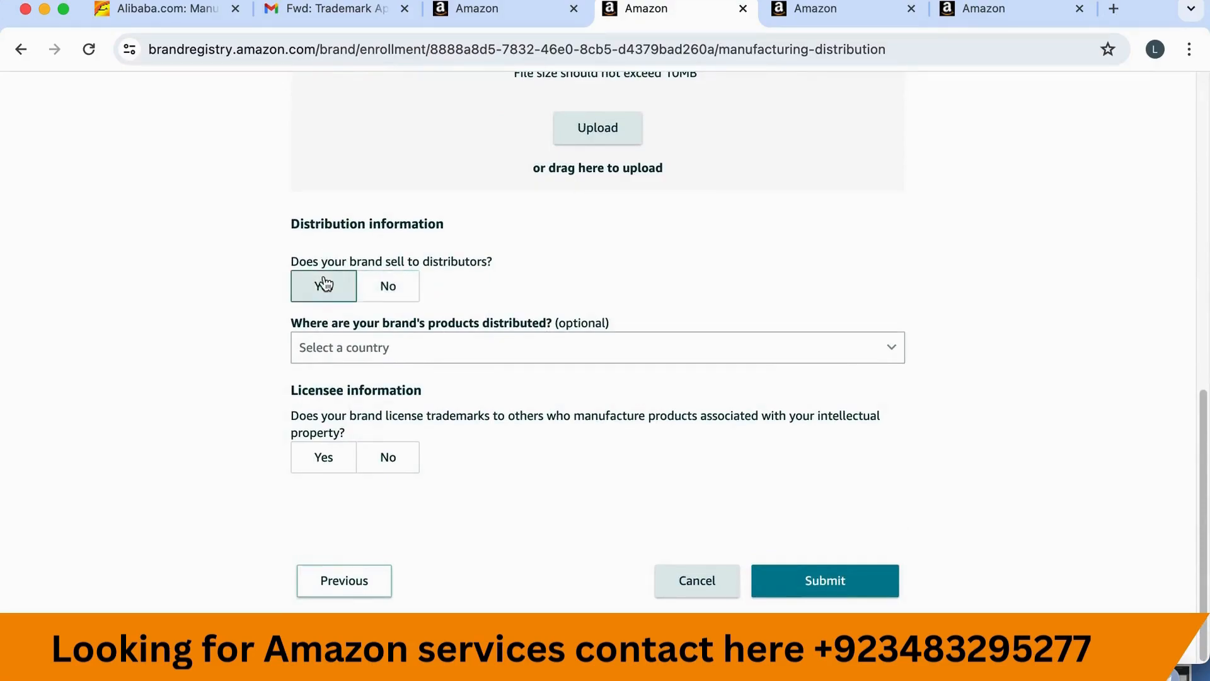
pyautogui.click(375, 290)
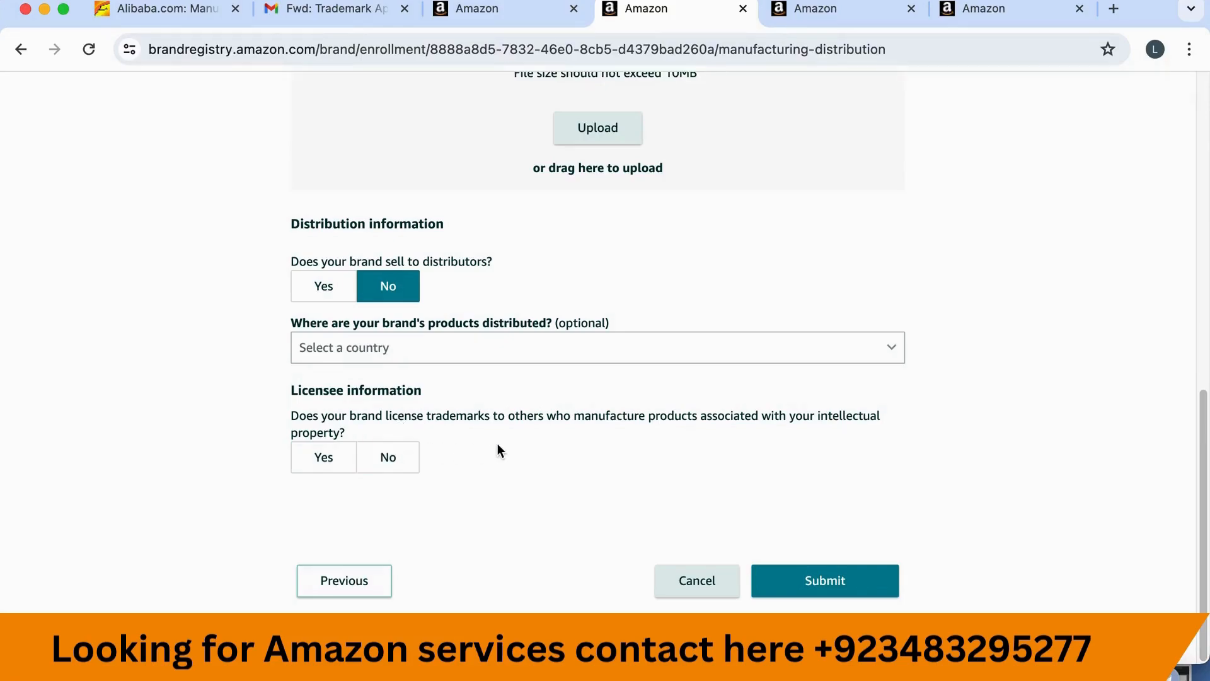
pyautogui.click(396, 456)
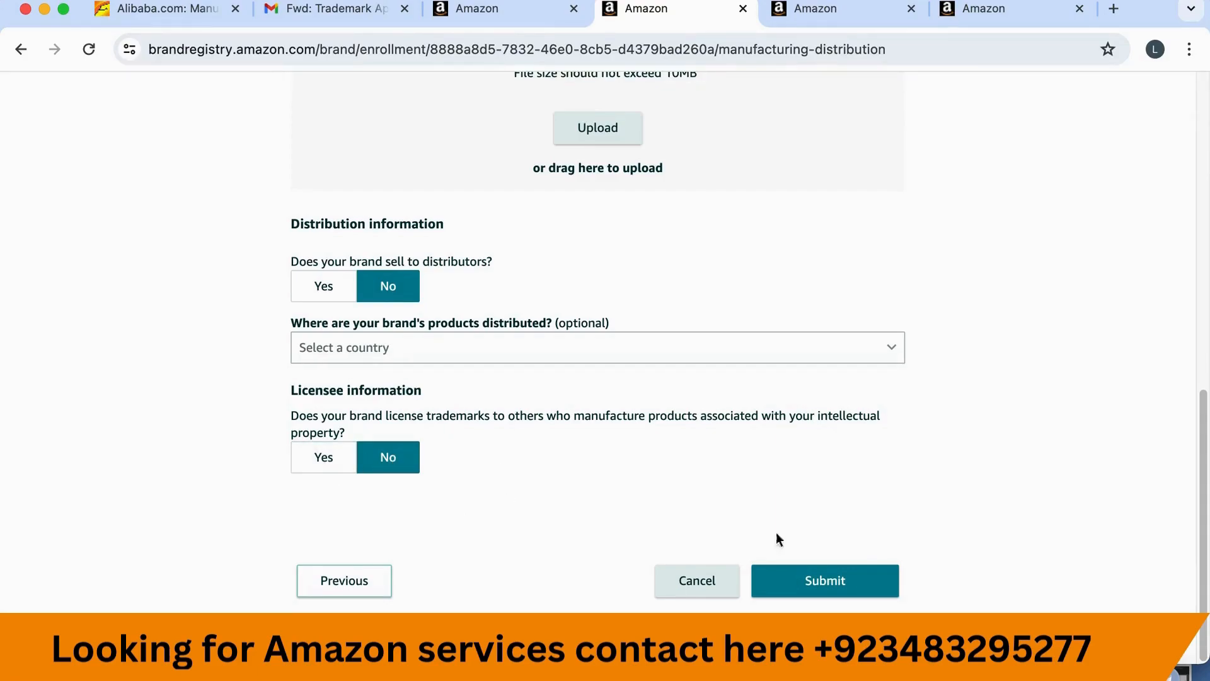
pyautogui.scroll(10, 766, 462)
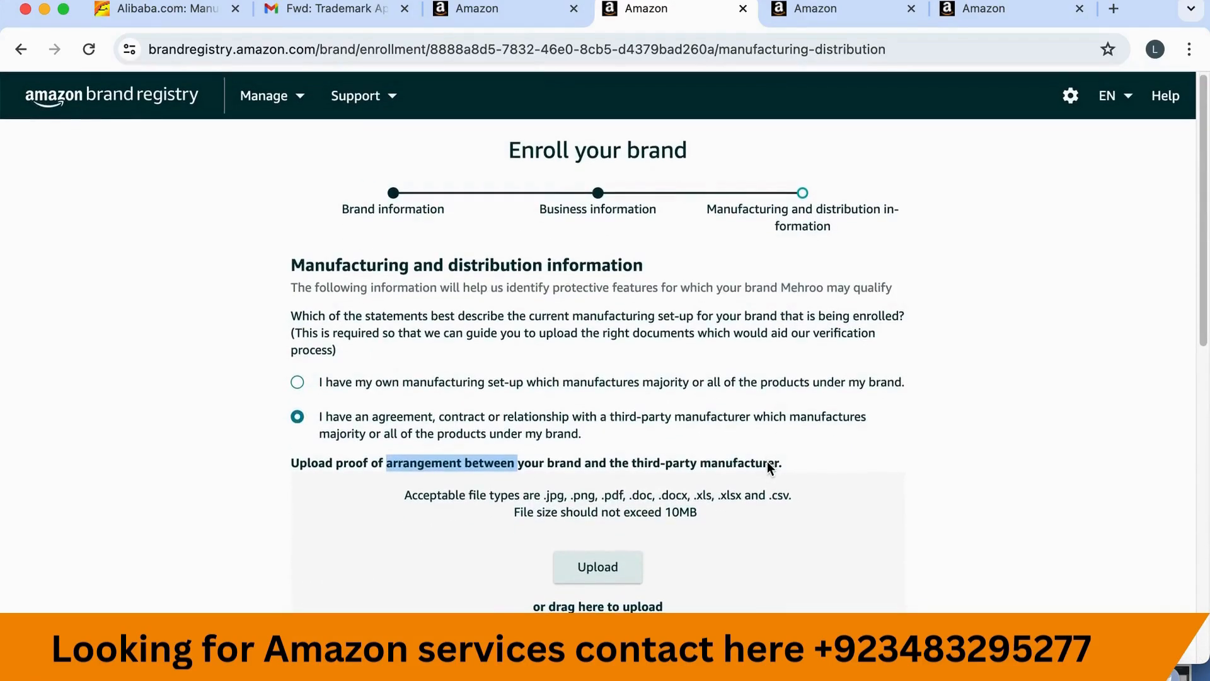